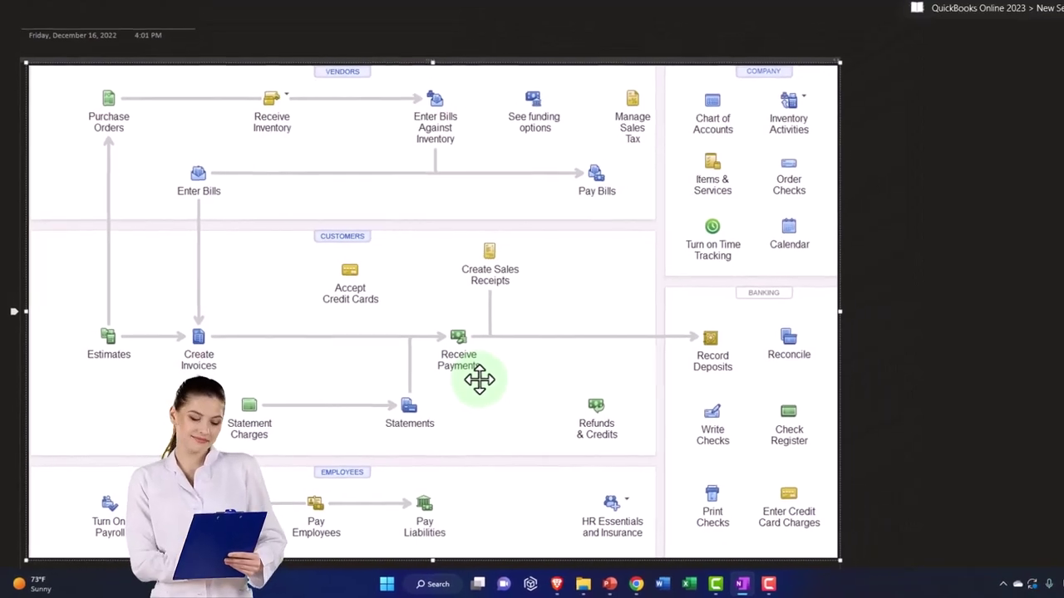
Hide OneNote and duplicate the Banking tab for Cash:Checking 2412, then return to the original
left_click(997, 15)
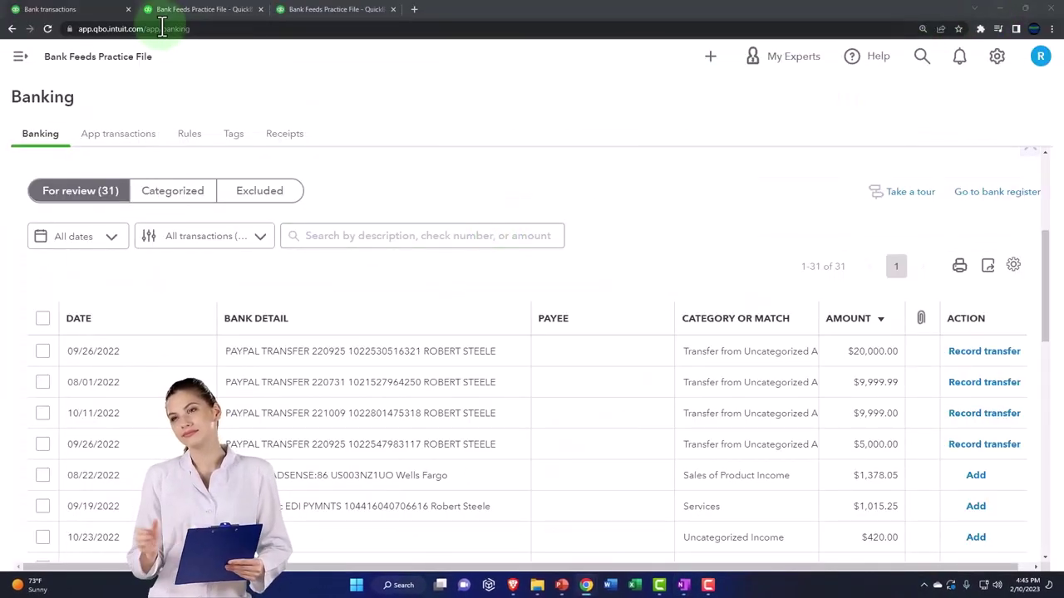
right_click(97, 10)
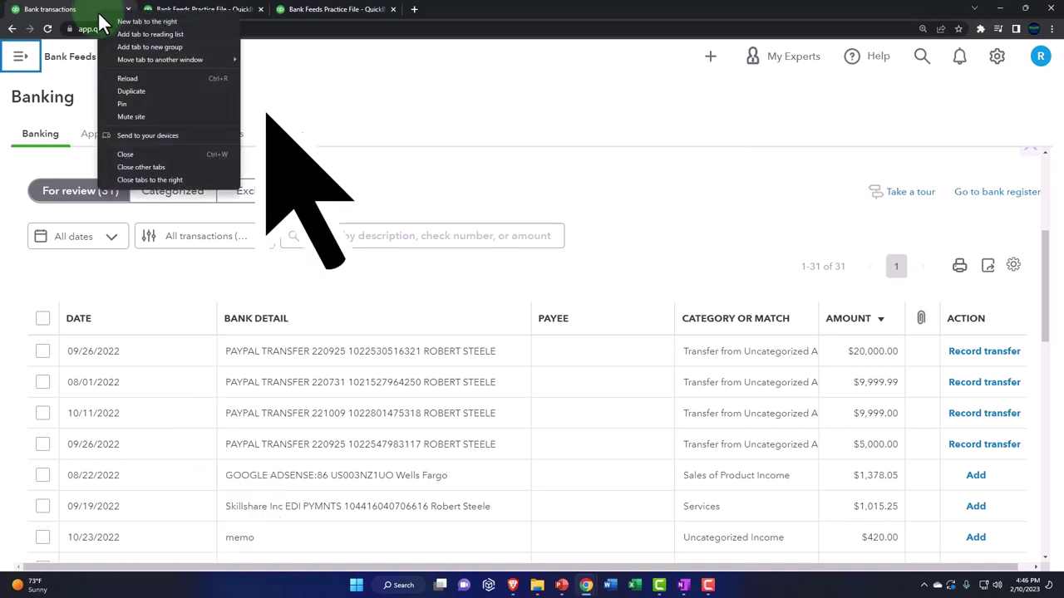
left_click(124, 88)
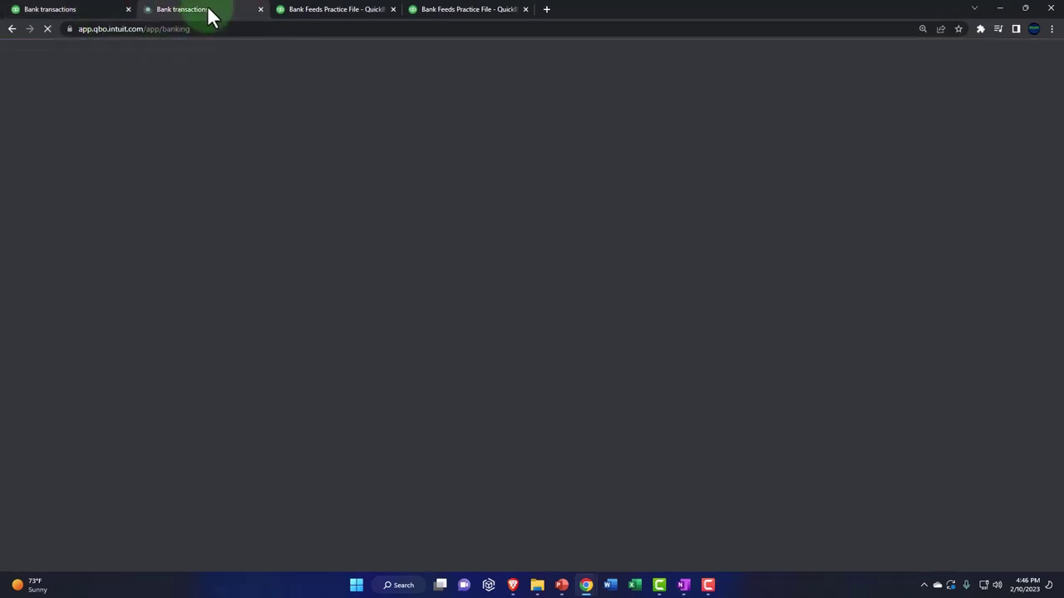
left_click(91, 12)
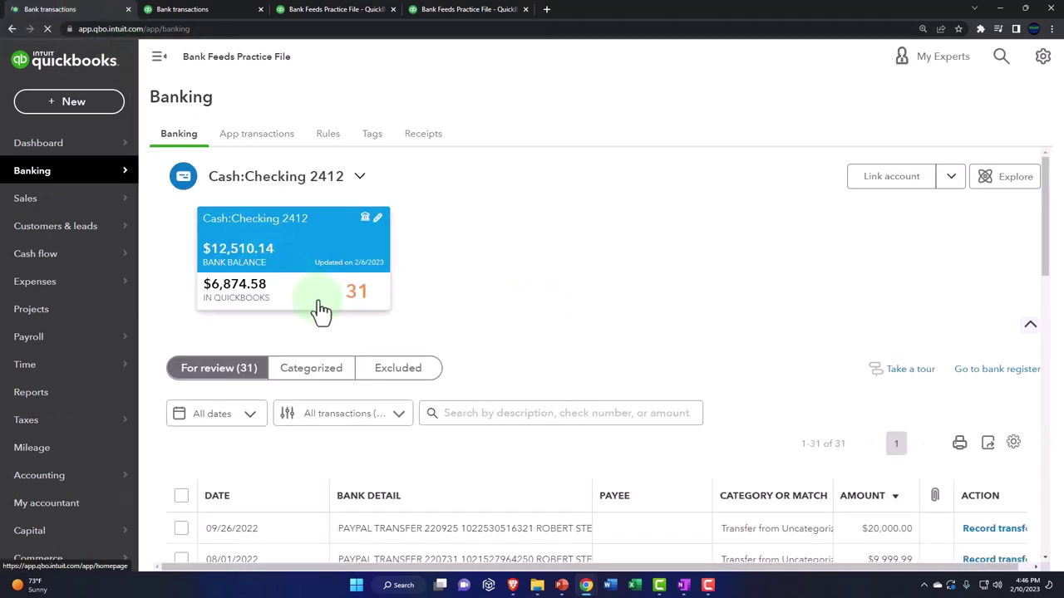
scroll(320, 303, "down", 3)
scroll(318, 301, "down", 1)
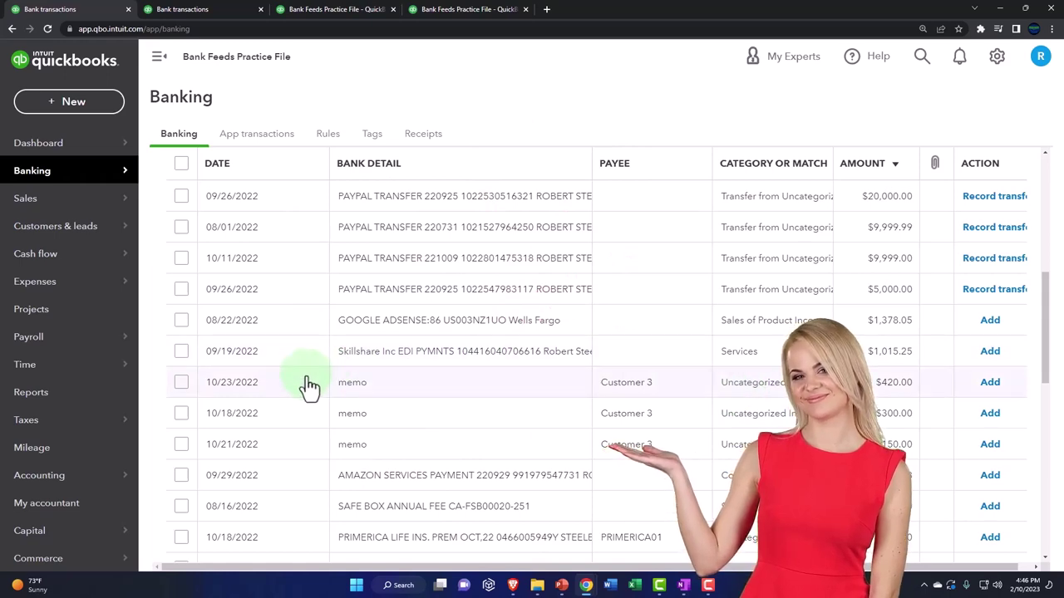
scroll(304, 383, "up", 5)
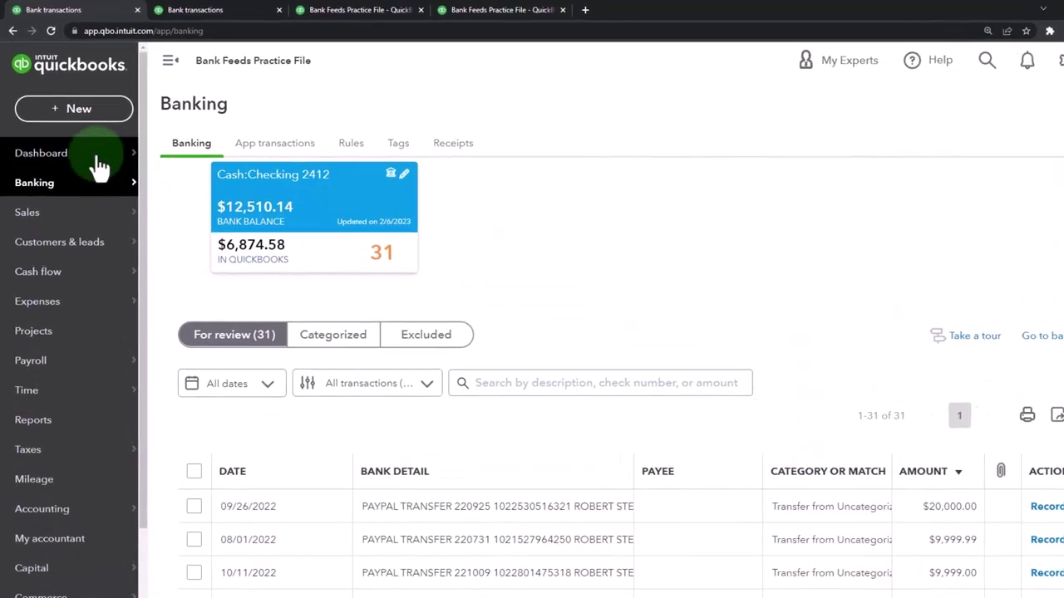
Create invoice #1004 for new customer 'Customer 4' and set the invoice date to 10/01/2022
left_click(77, 113)
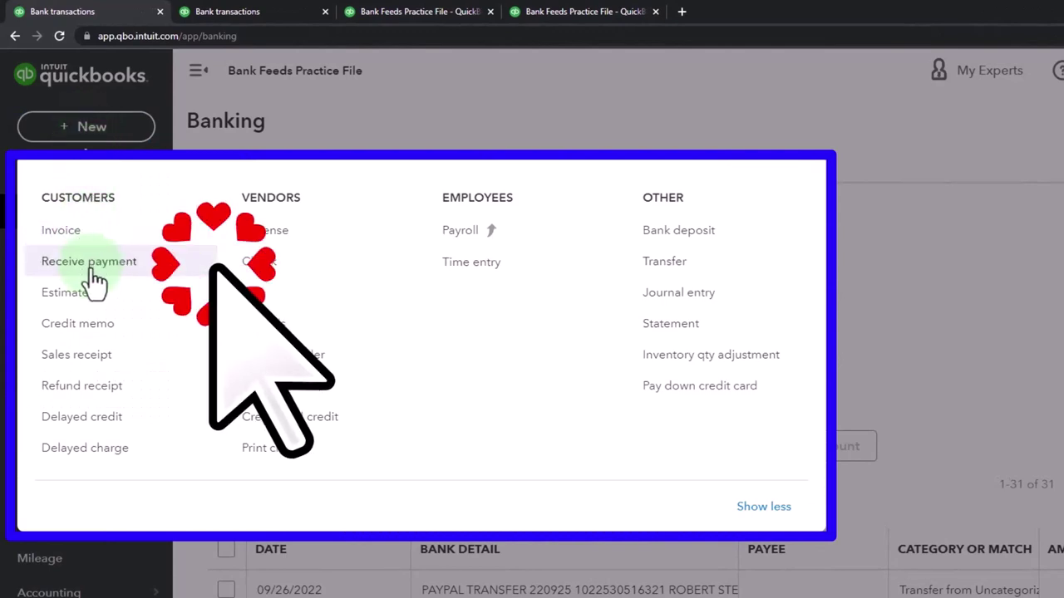
left_click(73, 241)
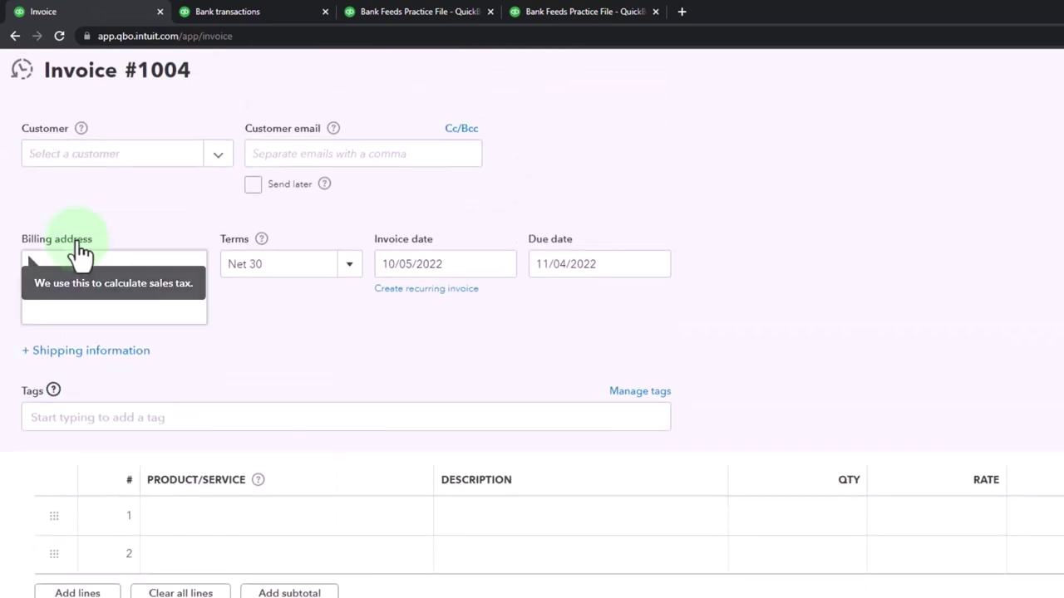
type("Cust")
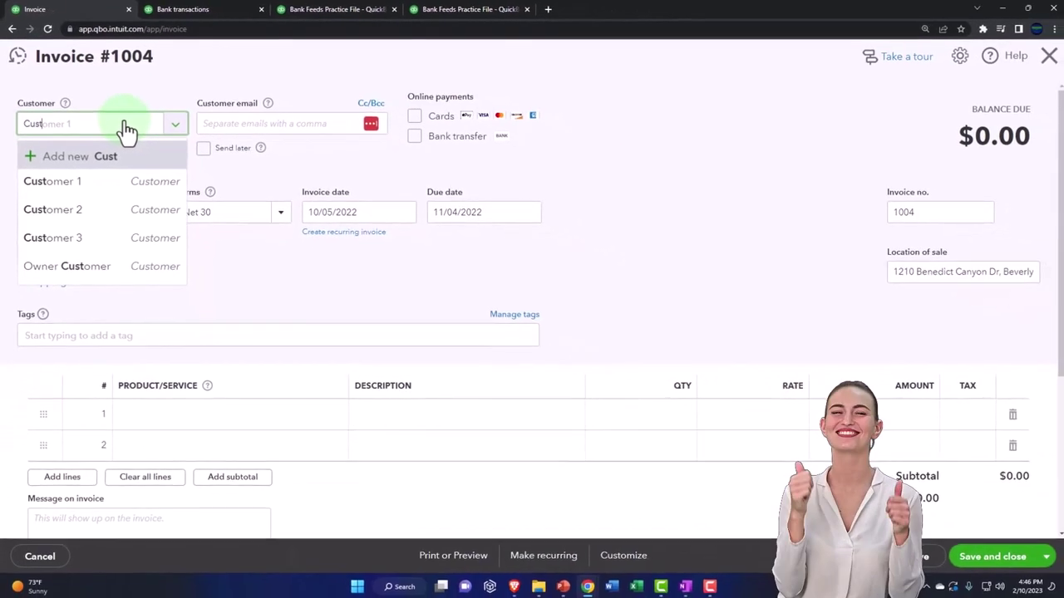
type("omer 4")
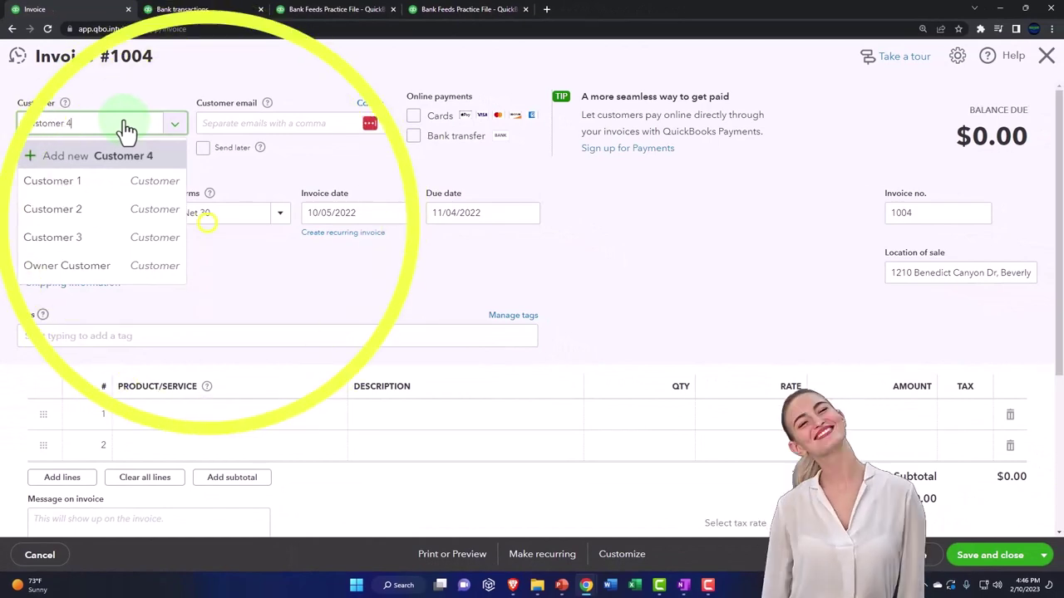
key("Return")
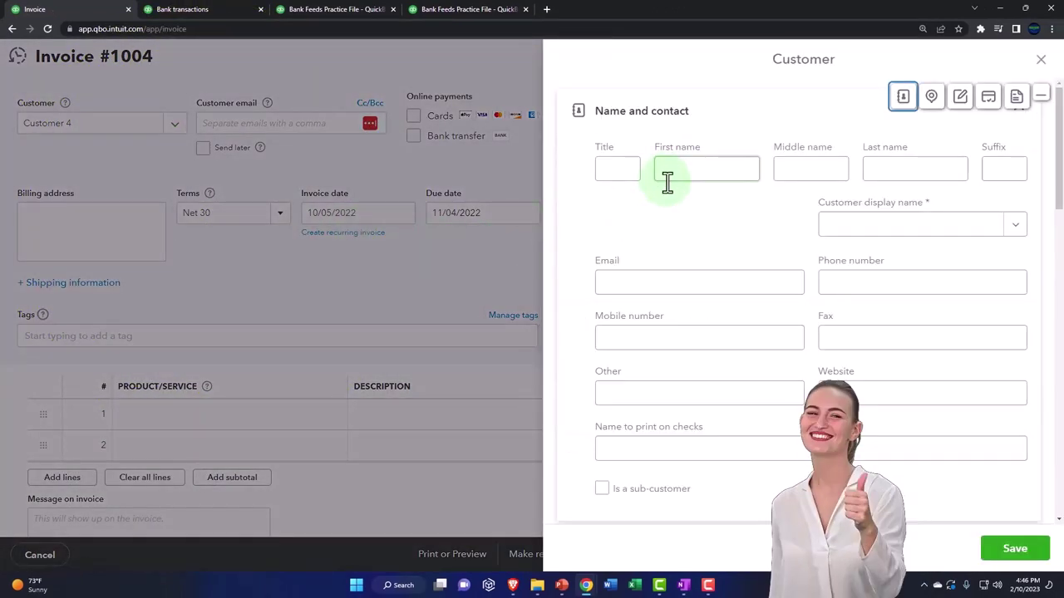
left_click_drag(707, 225, 545, 223)
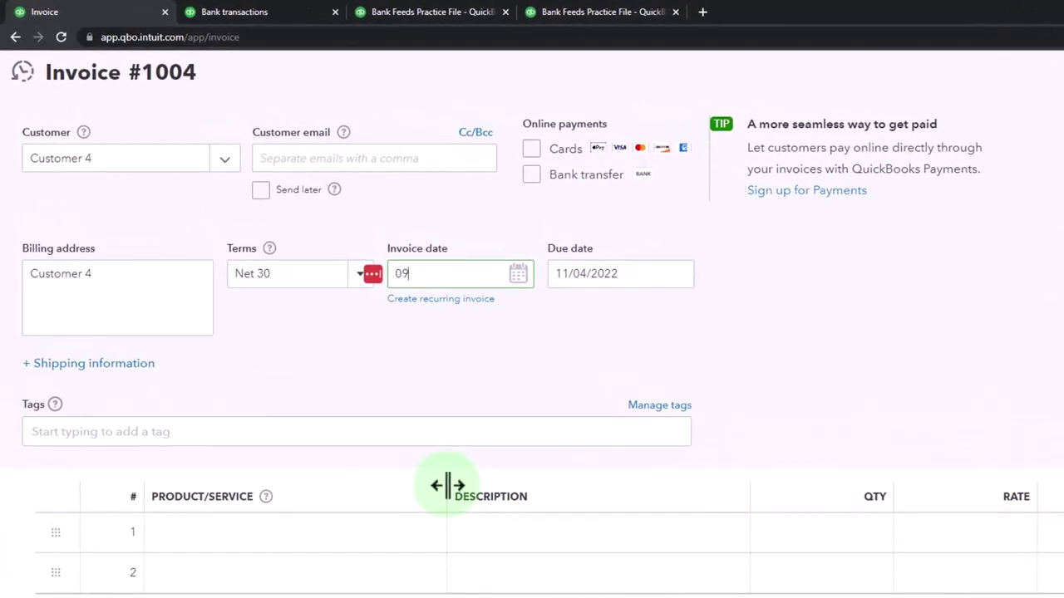
type("1001")
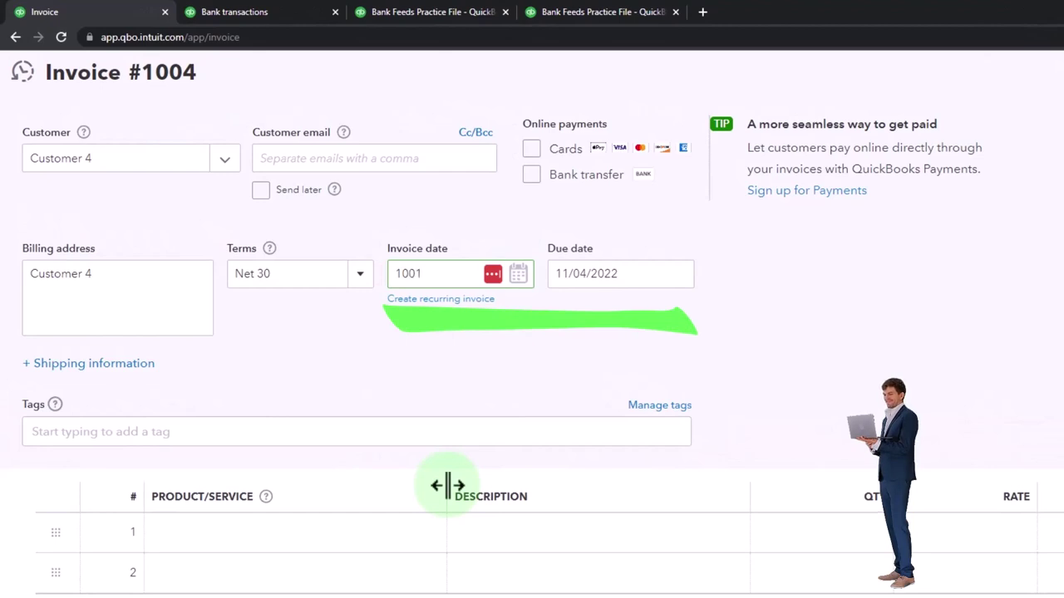
type("22")
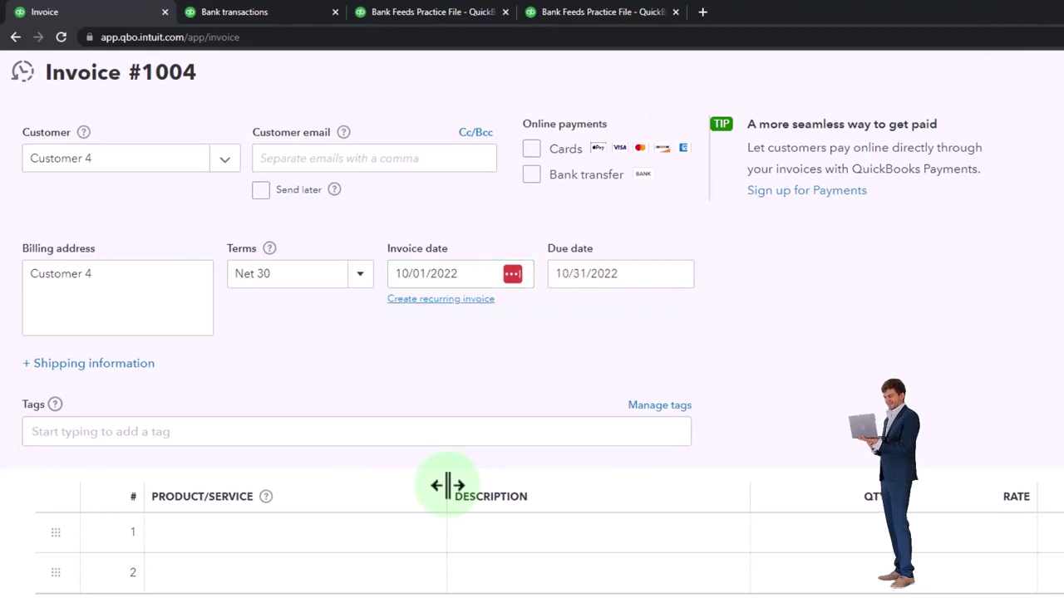
Add an Hours line at rate 420 to the first invoice row
scroll(503, 570, "down", 5)
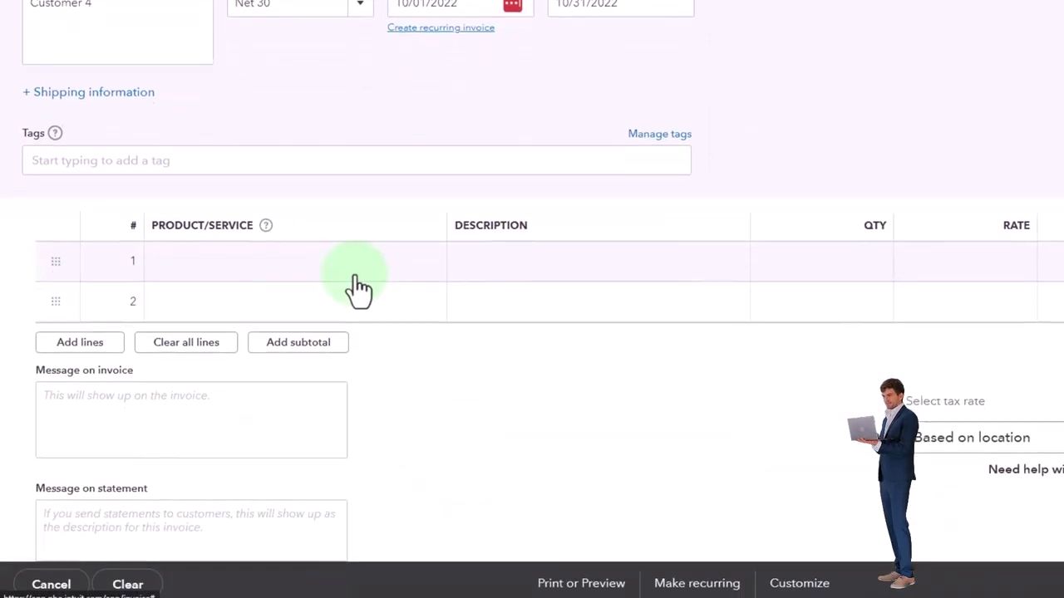
left_click(359, 289)
left_click(427, 276)
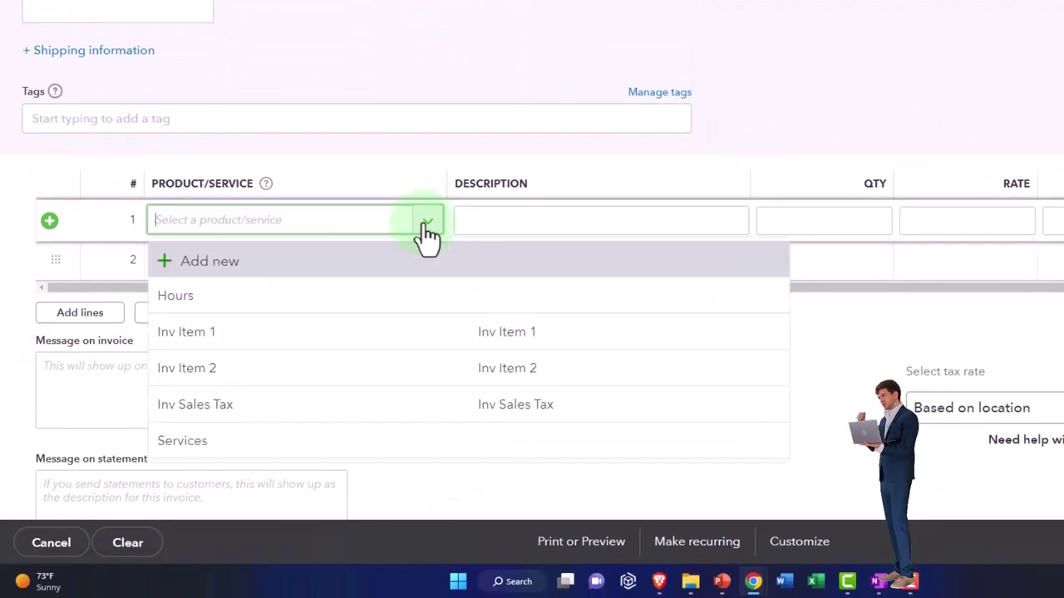
left_click(380, 296)
left_click(964, 219)
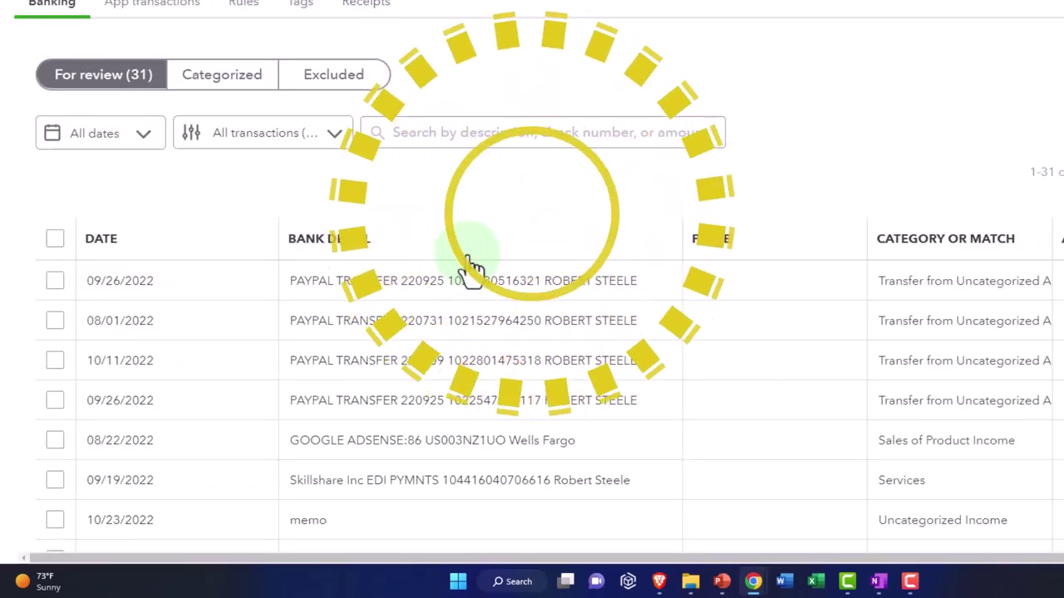
scroll(469, 268, "down", 1)
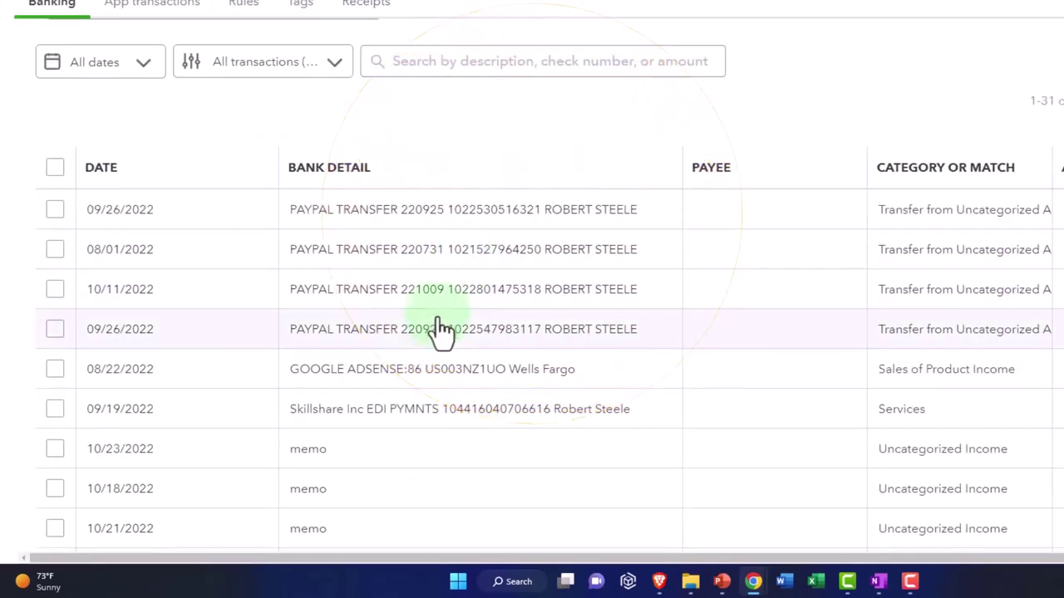
scroll(438, 332, "down", 1)
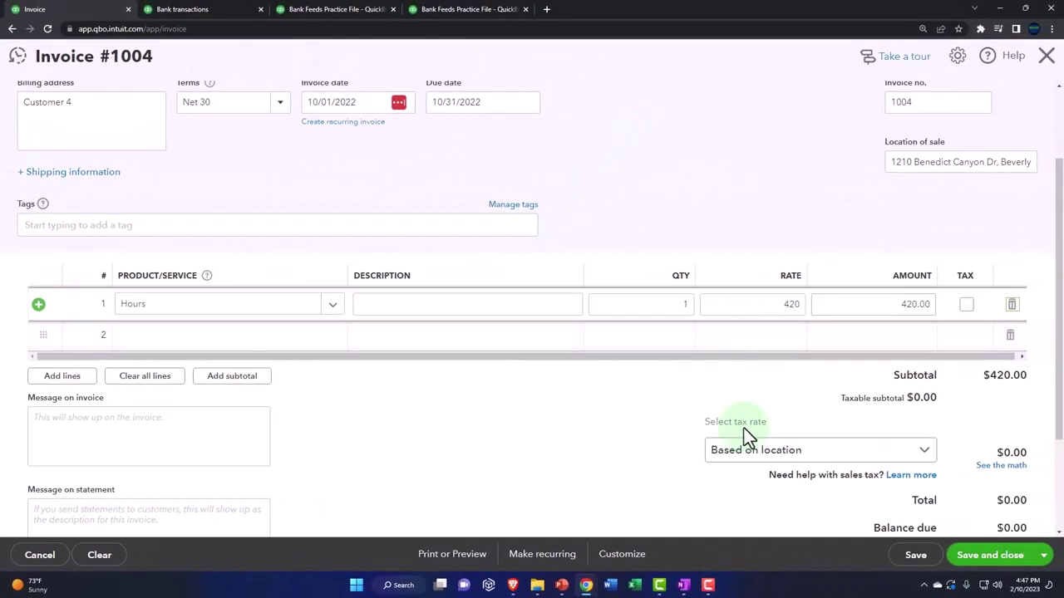
left_click(653, 434)
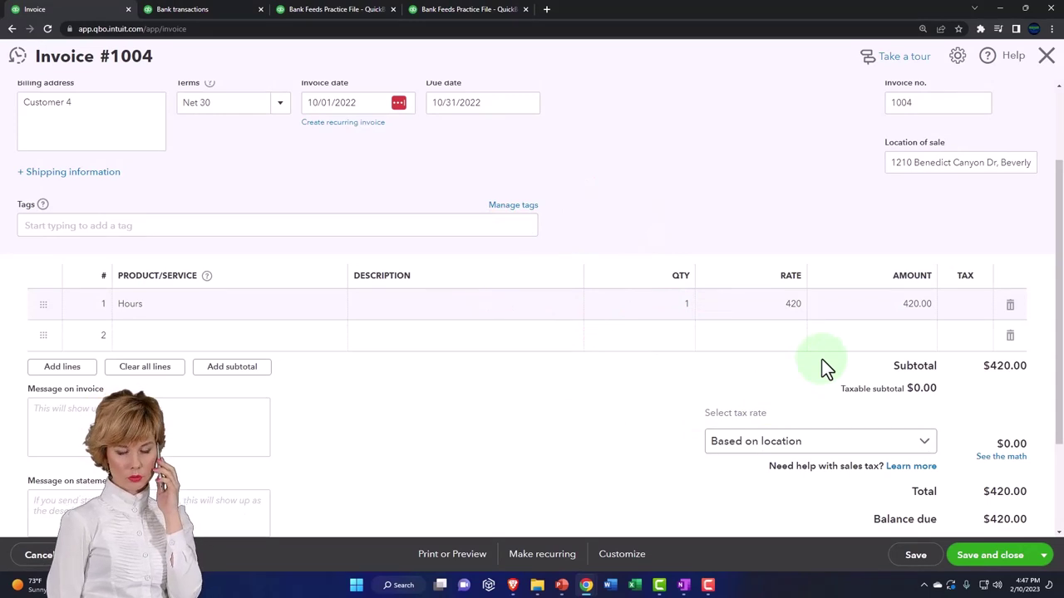
Check the bank transactions for the amount, then save and close invoice #1004 for $420.00
scroll(697, 410, "up", 1)
scroll(696, 410, "up", 2)
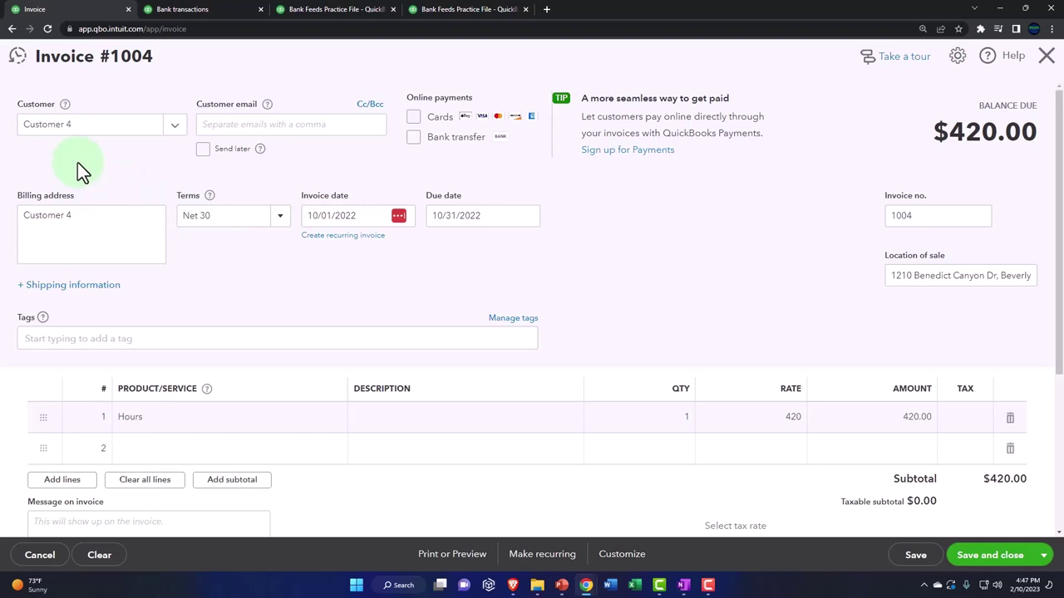
scroll(77, 162, "down", 3)
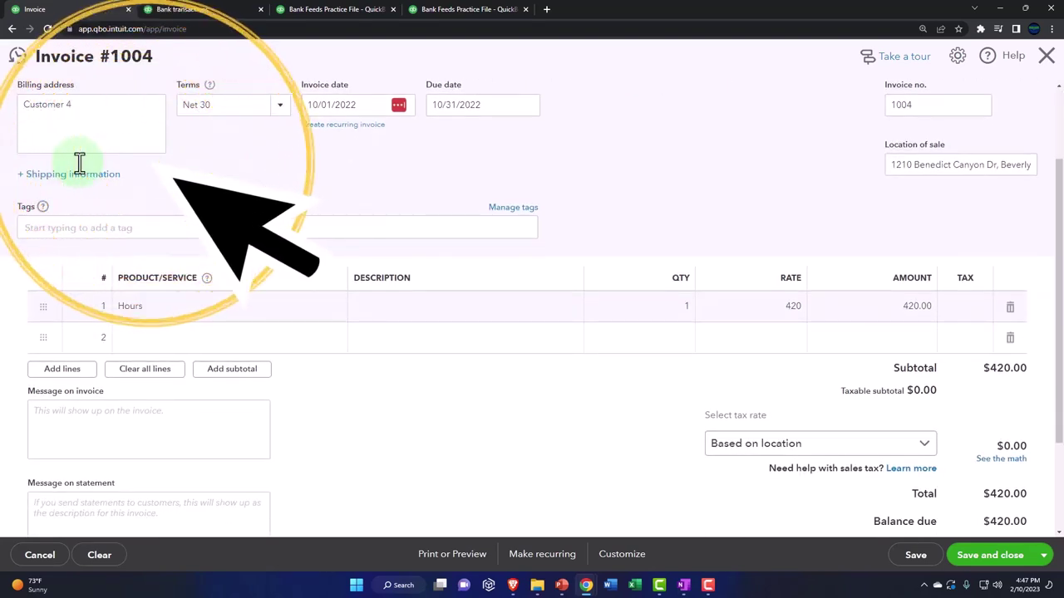
left_click(191, 12)
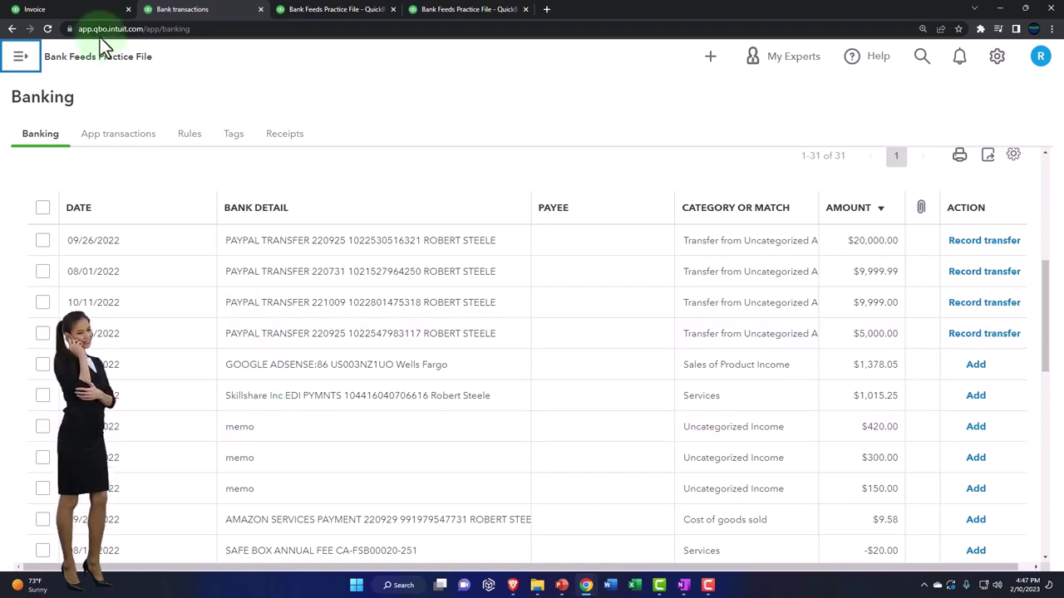
left_click(93, 9)
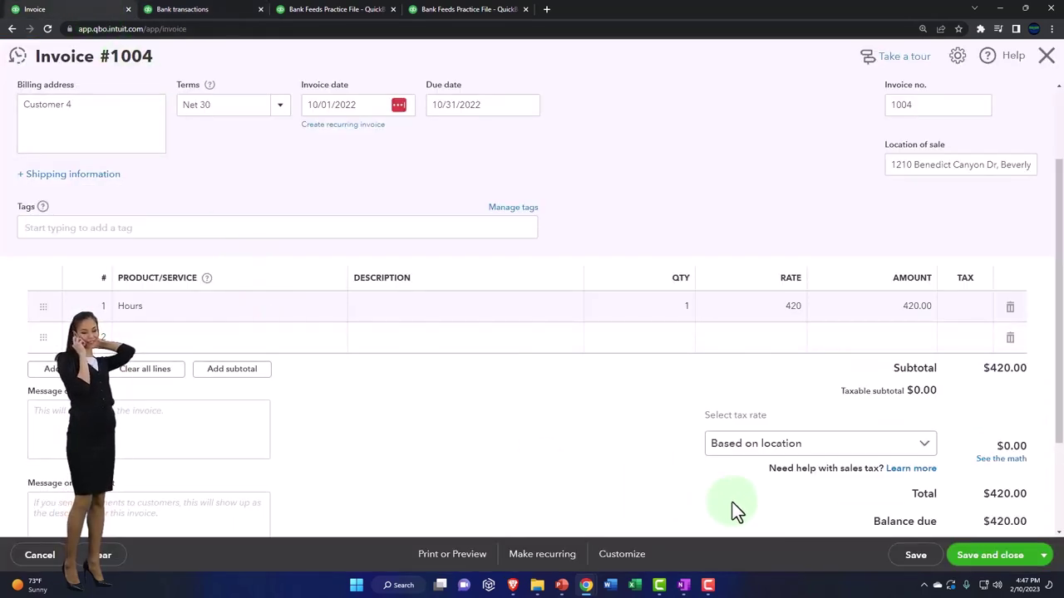
left_click(990, 555)
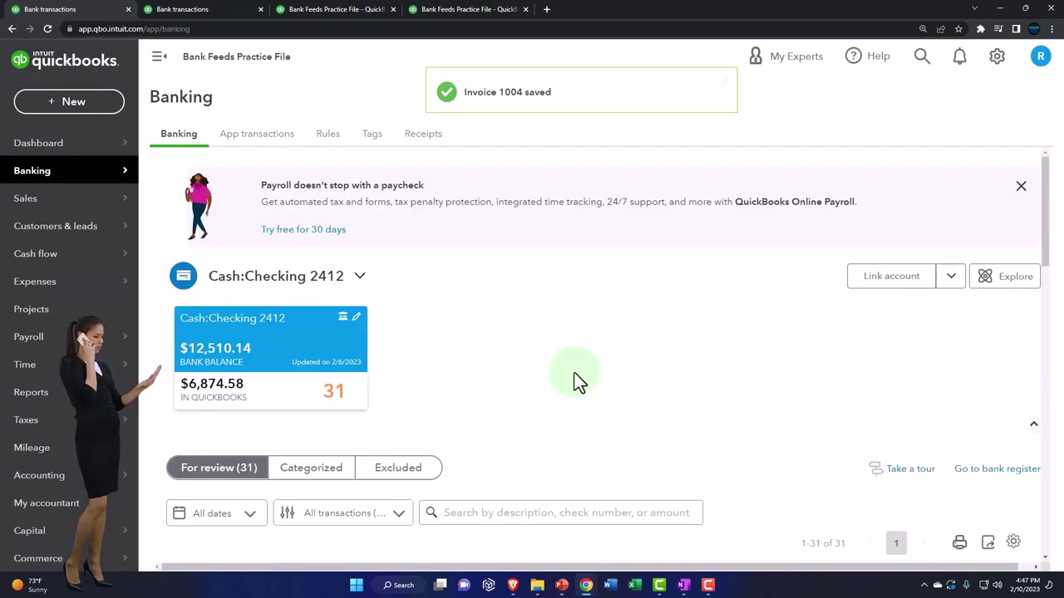
Rerun the Balance Sheet and drill into Accounts Receivable 611.25 to view invoice 1004
left_click(345, 12)
left_click(621, 214)
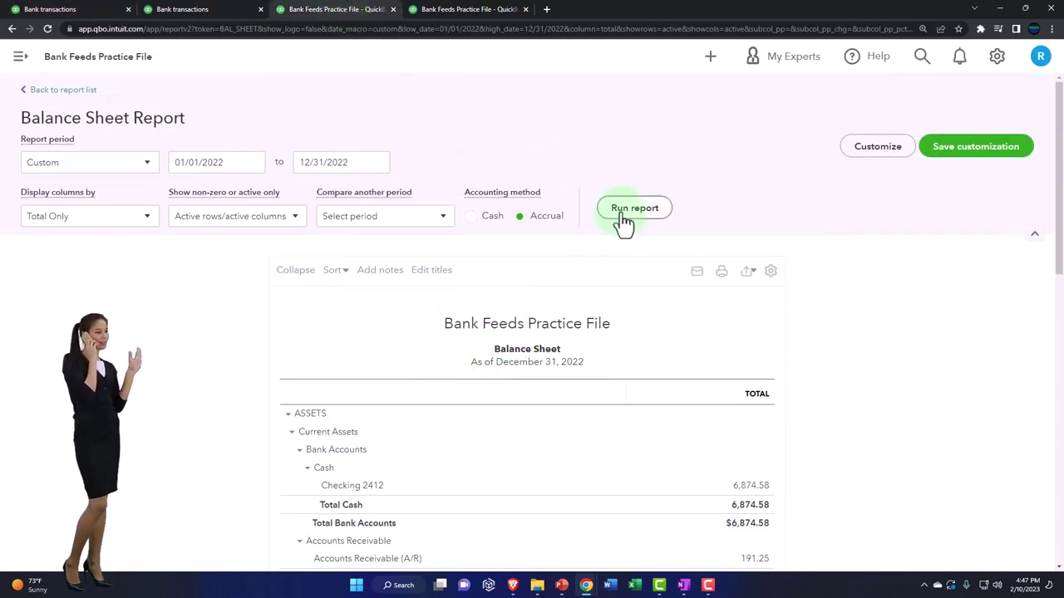
scroll(606, 303, "down", 2)
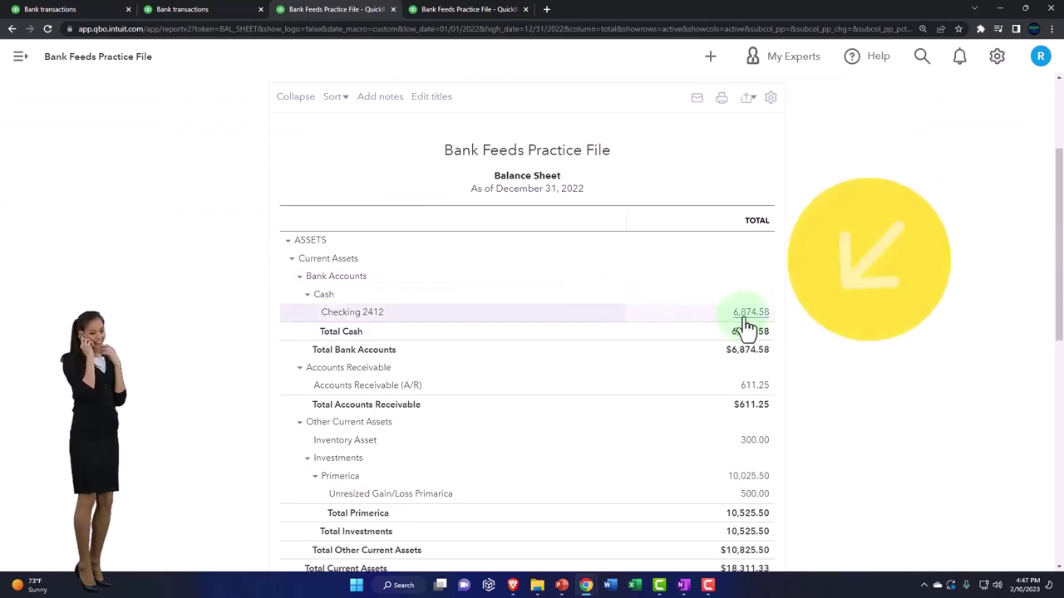
scroll(749, 333, "down", 1)
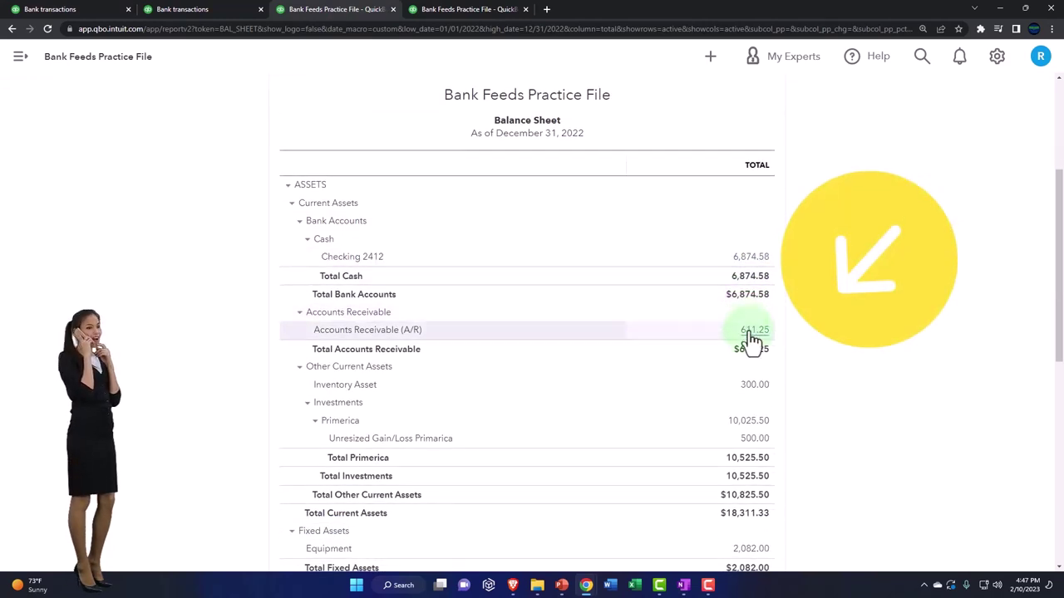
left_click(752, 333)
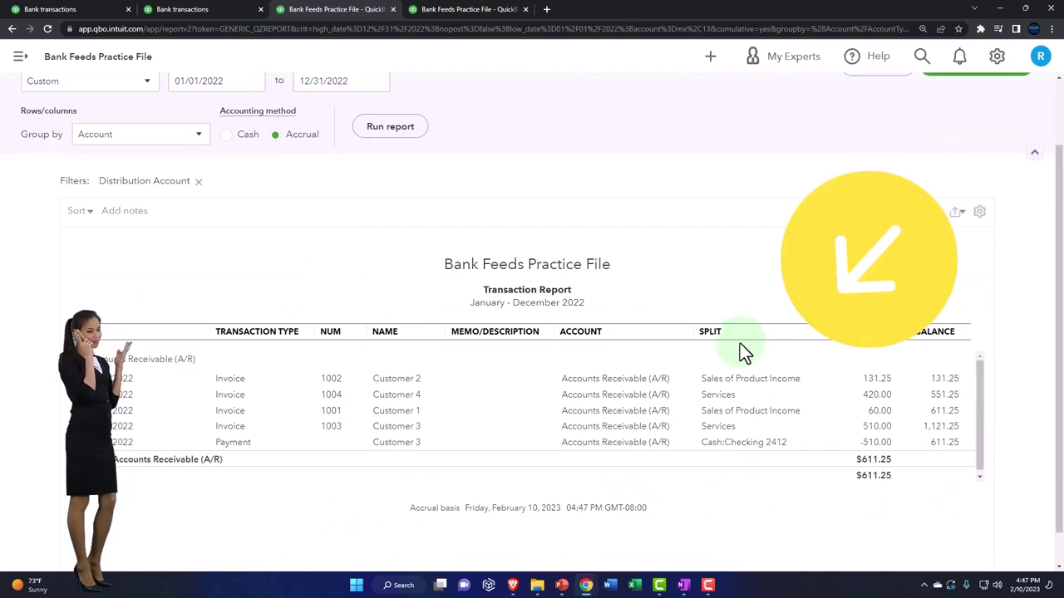
left_click(872, 402)
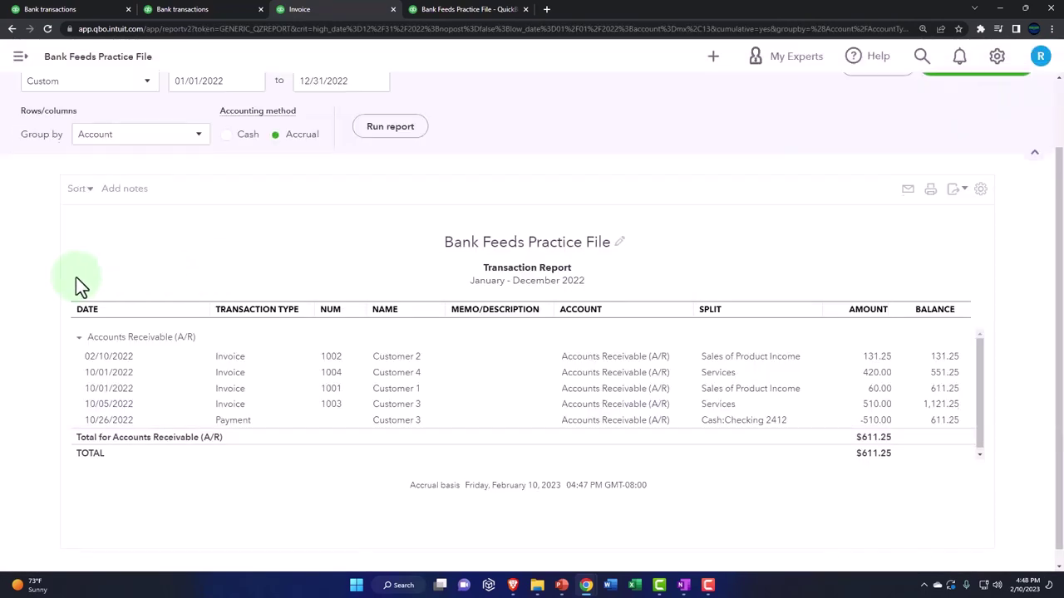
scroll(86, 109, "up", 1)
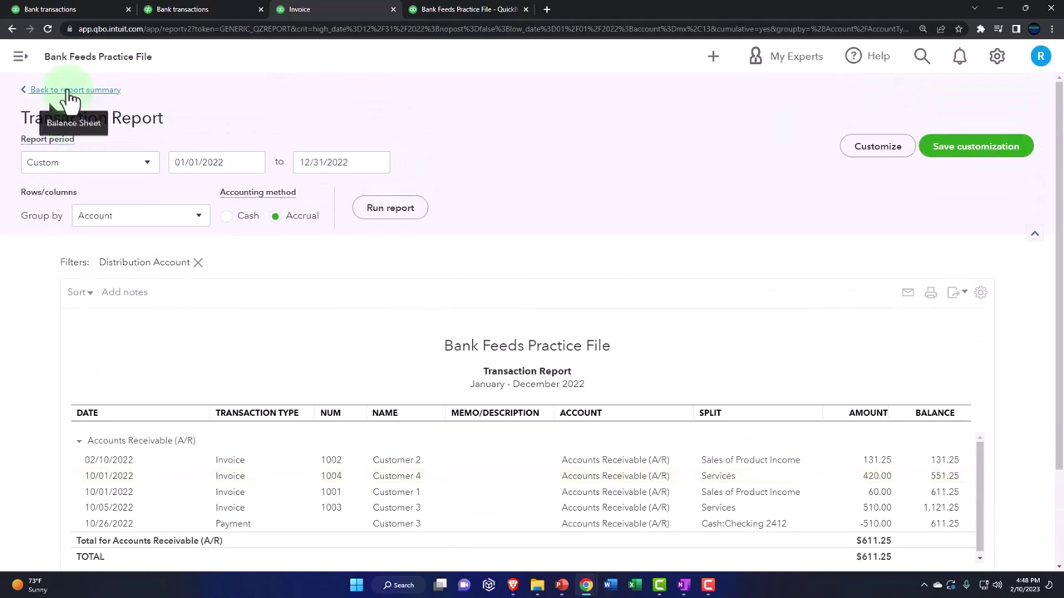
left_click(66, 89)
Rerun the Profit and Loss, review the transactions behind Services 930.00, then return to Banking
left_click(427, 17)
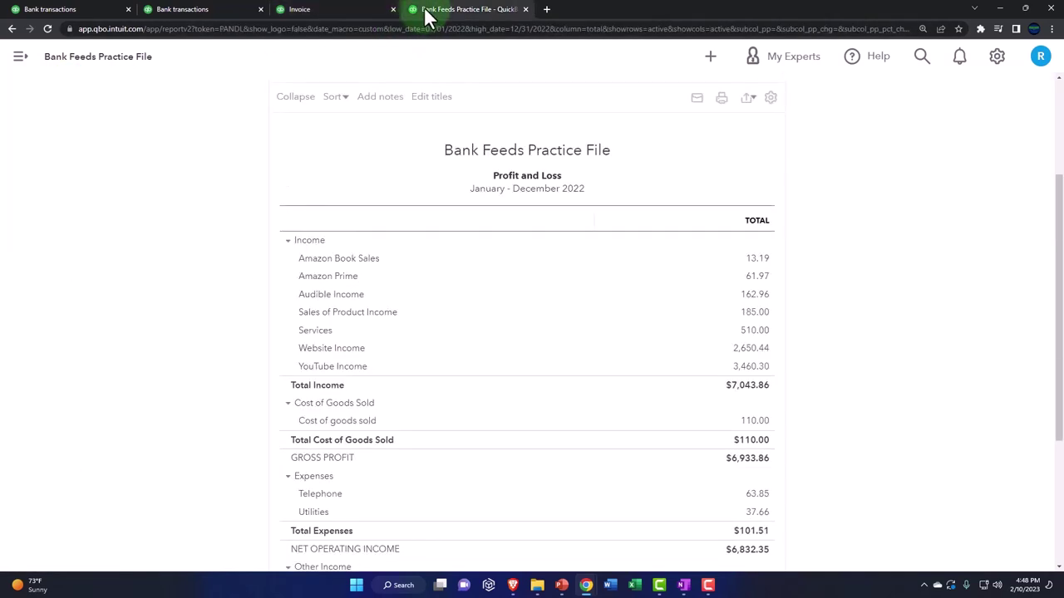
scroll(761, 230, "up", 5)
left_click(624, 211)
scroll(563, 375, "down", 5)
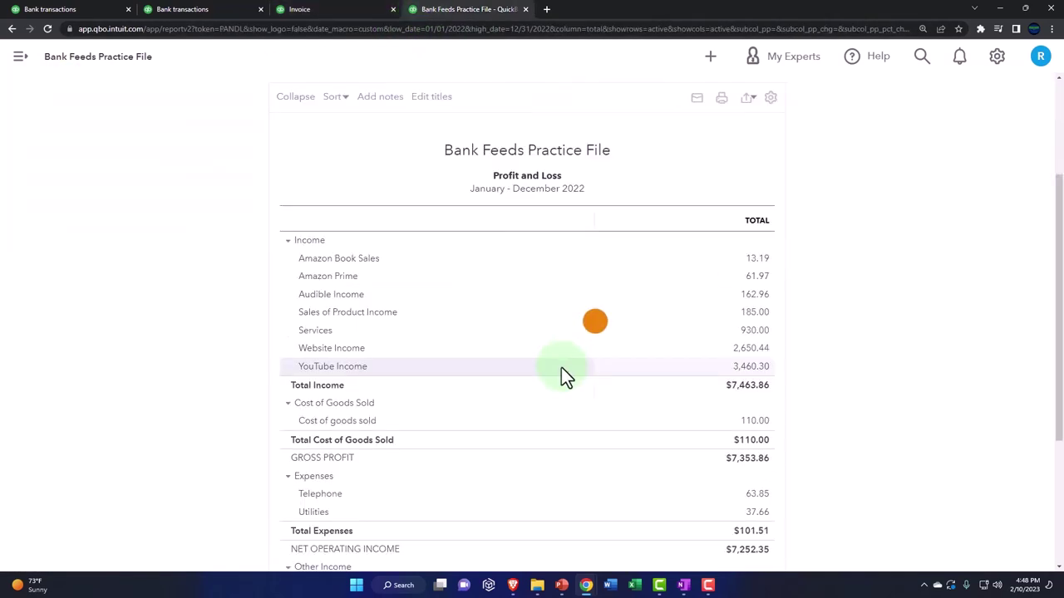
key("ctrl+plus")
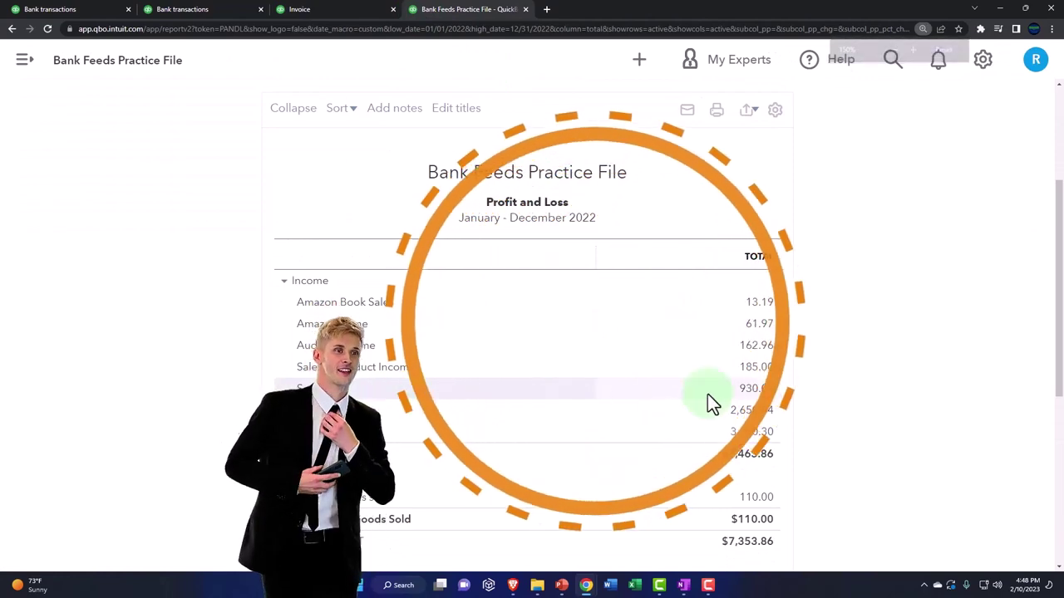
left_click(770, 391)
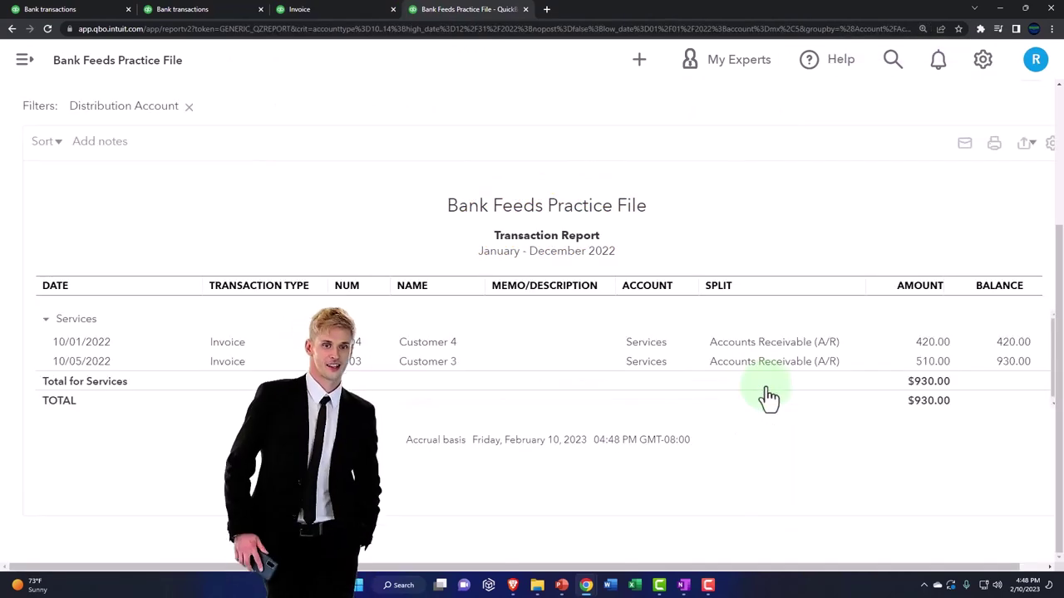
scroll(231, 432, "up", 3)
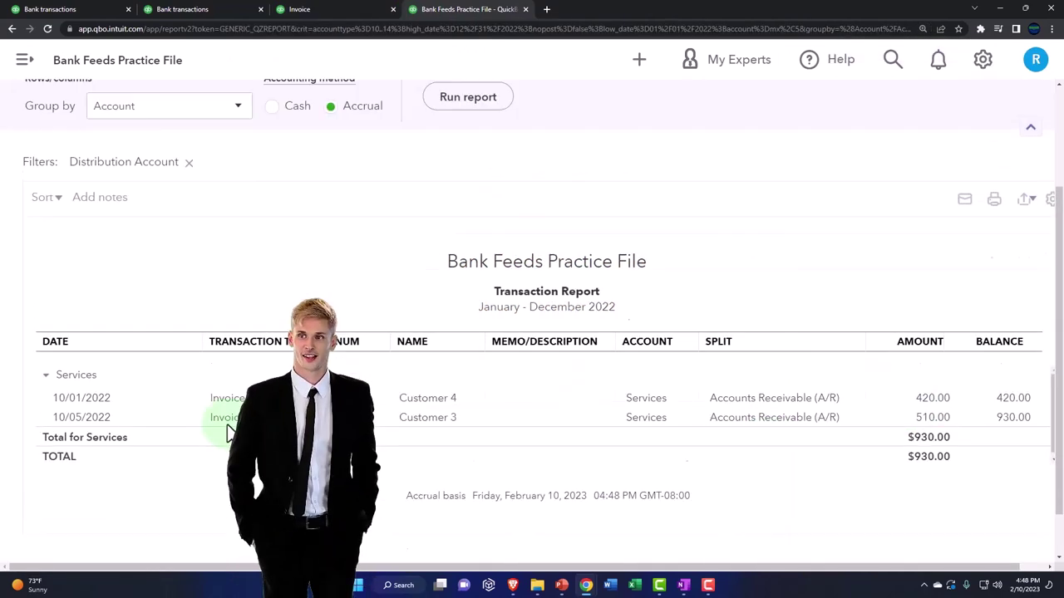
left_click(104, 101)
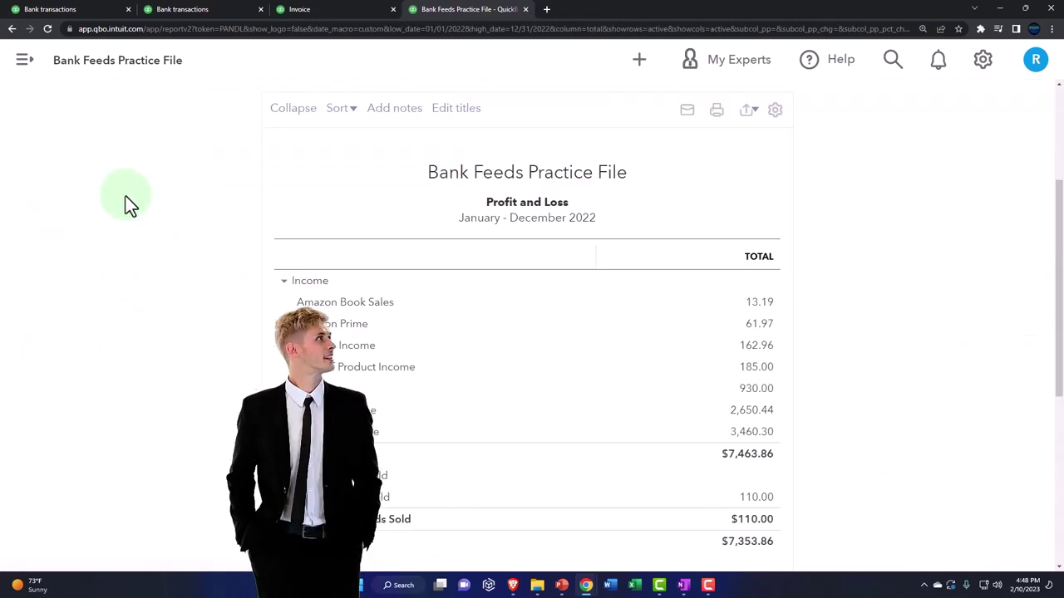
left_click(58, 10)
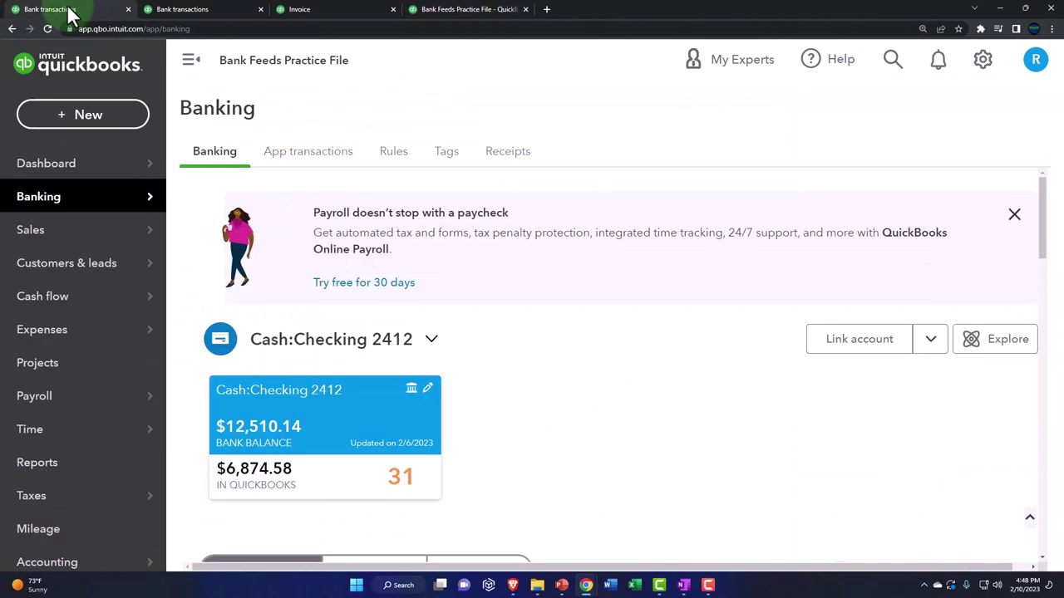
Open Customer 4's detail page showing overdue invoice 1004 for $420.00
left_click(38, 236)
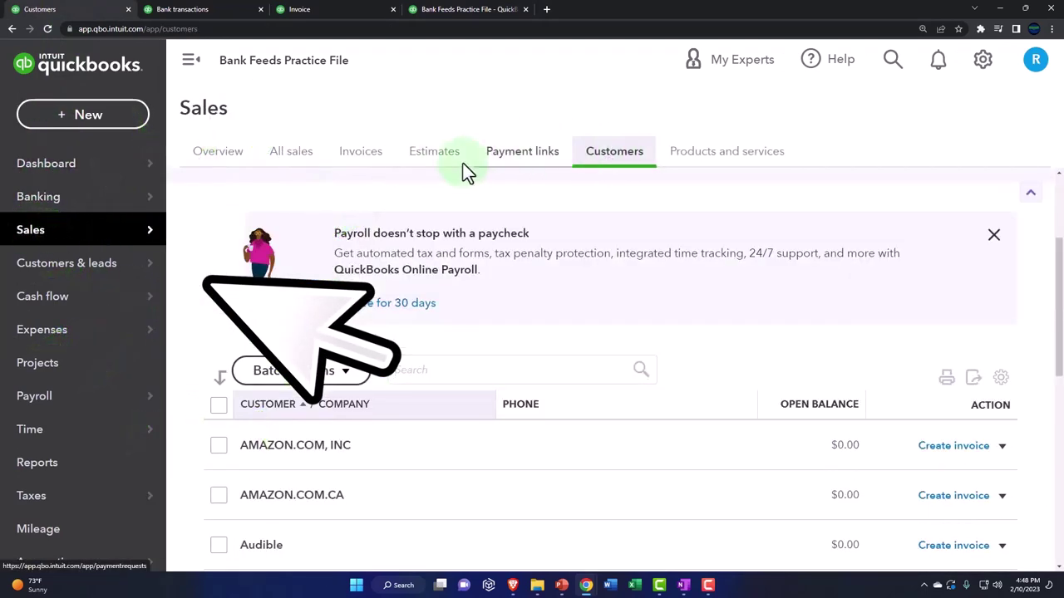
left_click(196, 67)
scroll(298, 308, "down", 4)
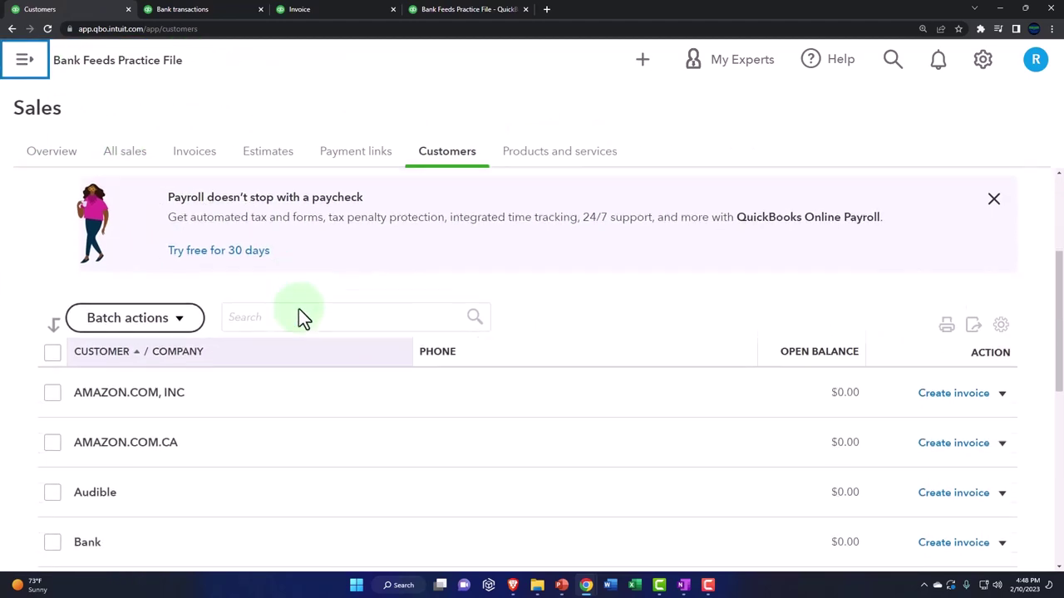
scroll(298, 308, "down", 1)
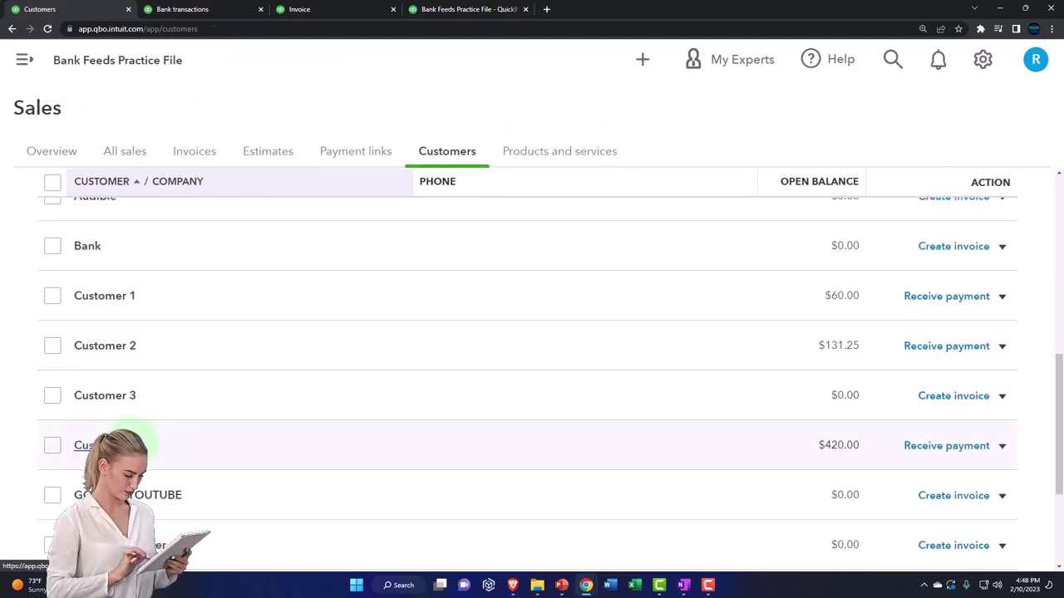
left_click(91, 445)
scroll(91, 445, "down", 1)
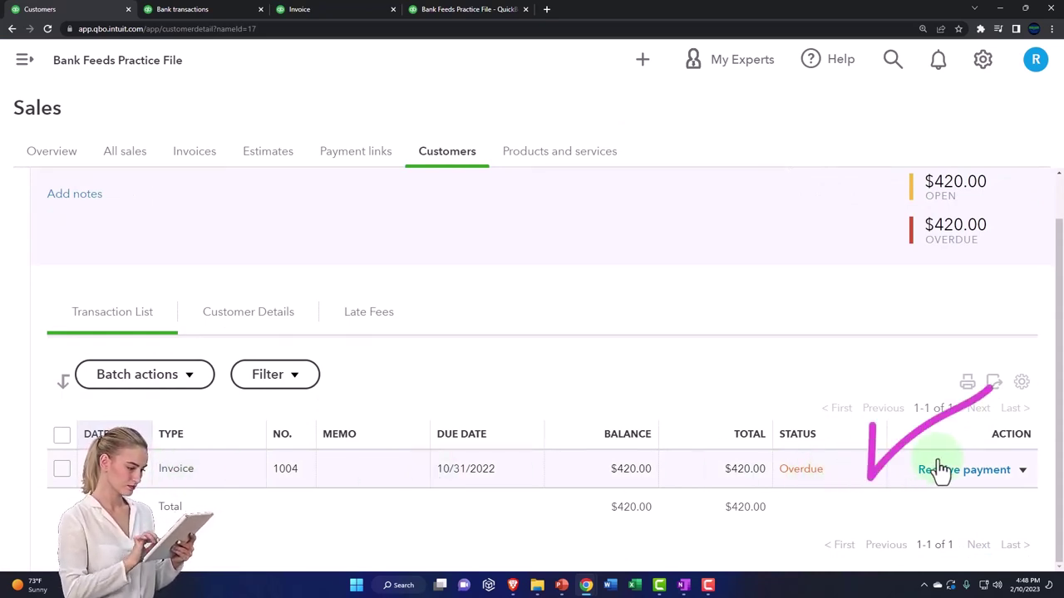
Compare with the sample company's customer list, then bring the OneNote workflow diagram forward
key("alt+Tab")
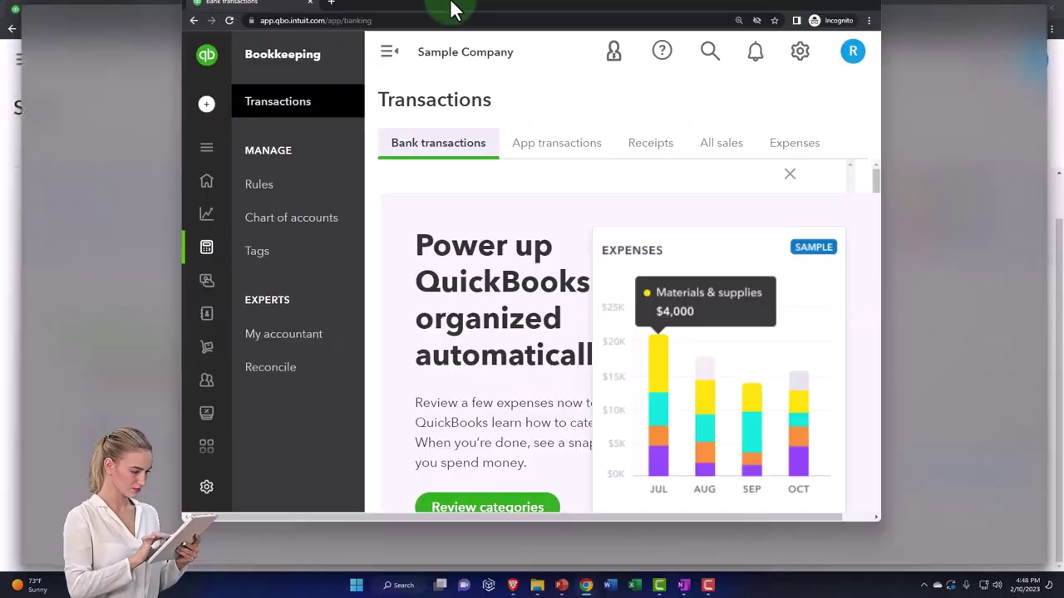
double_click(452, 7)
left_click(27, 156)
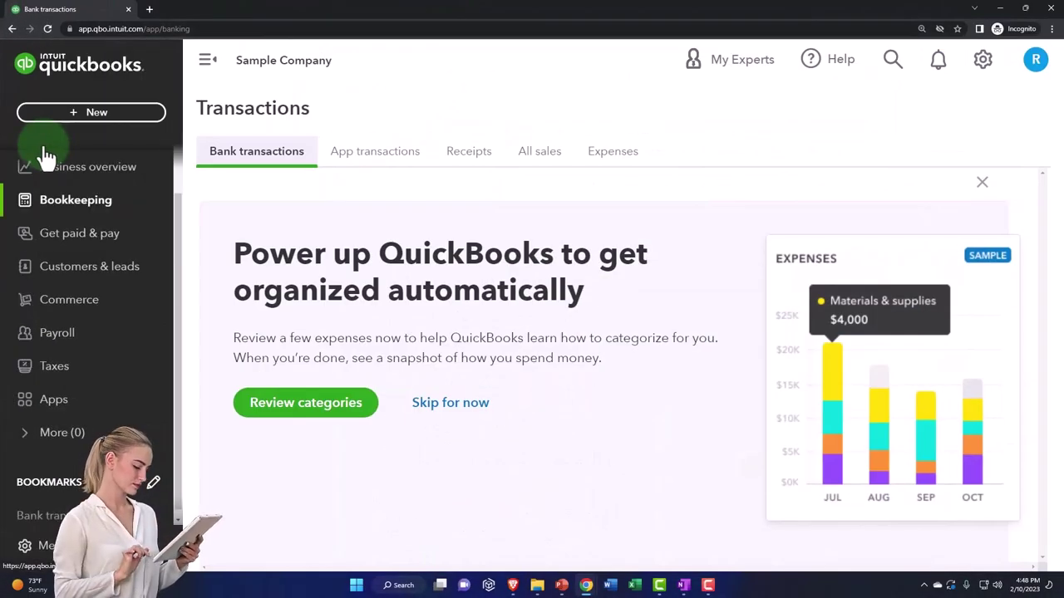
left_click(54, 239)
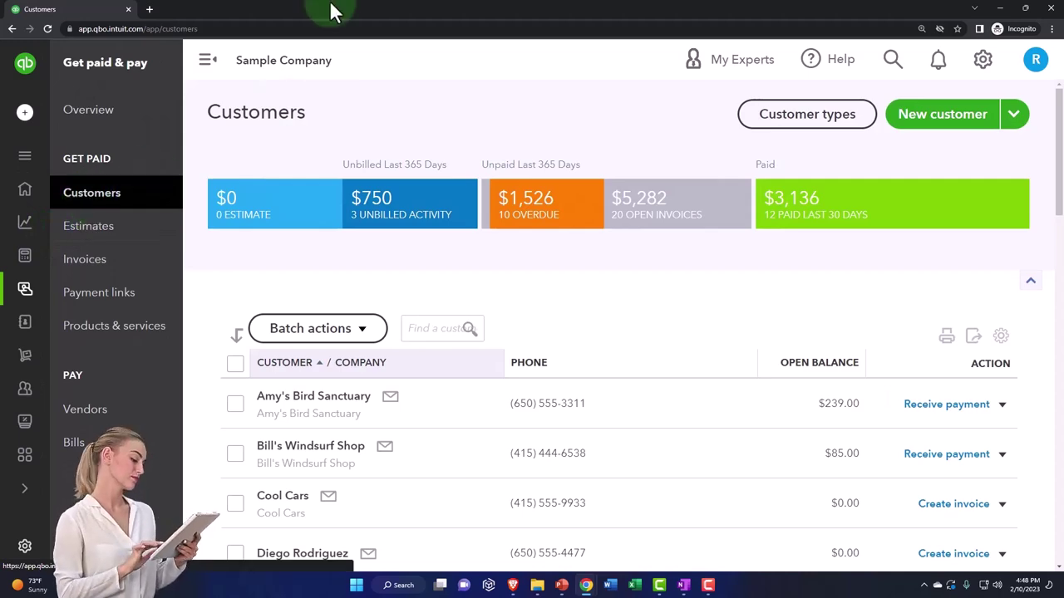
left_click_drag(333, 12, 1063, 60)
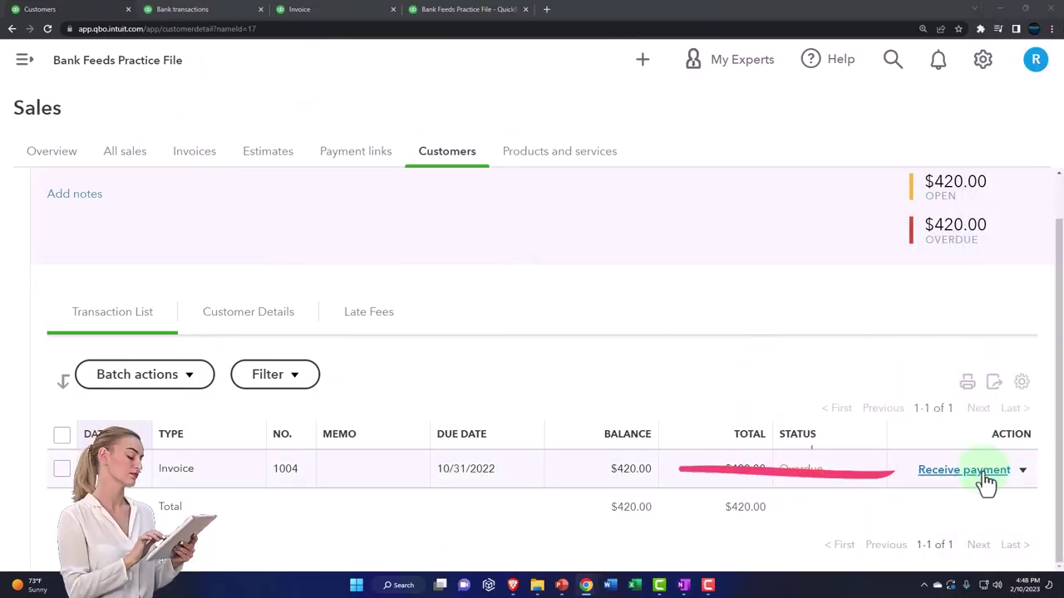
left_click(683, 585)
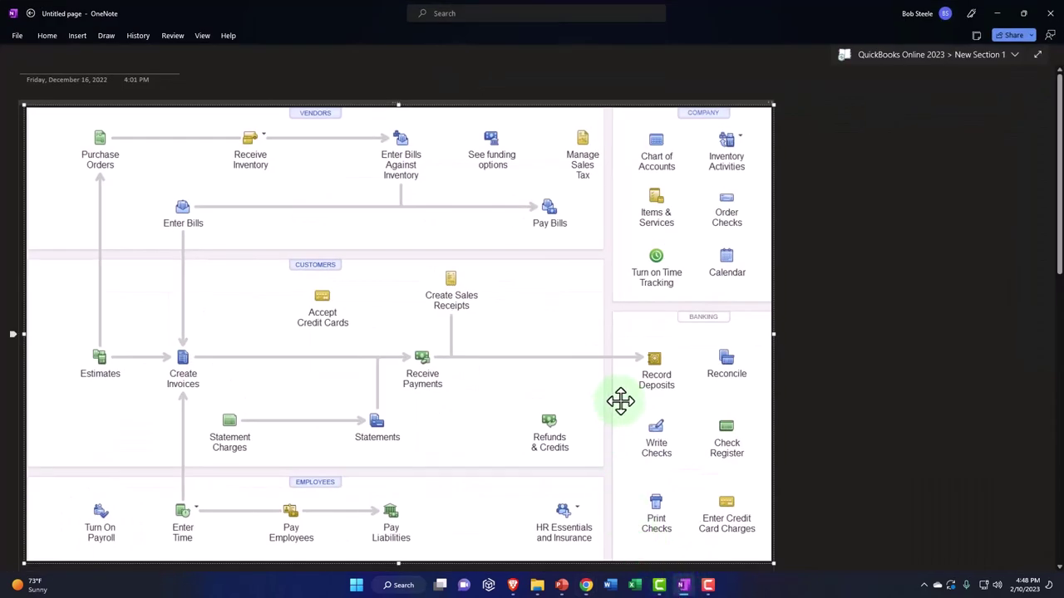
Minimize OneNote to return to Customer 4's QuickBooks page
left_click(1002, 12)
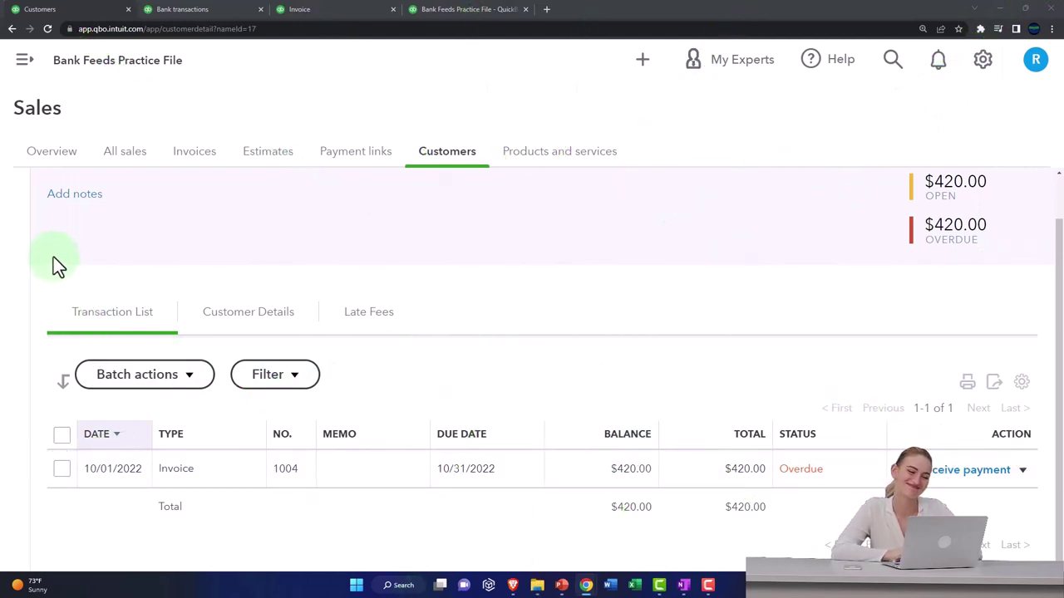
Open All sales filtered to all transaction types and statuses, showing five transactions
left_click(24, 60)
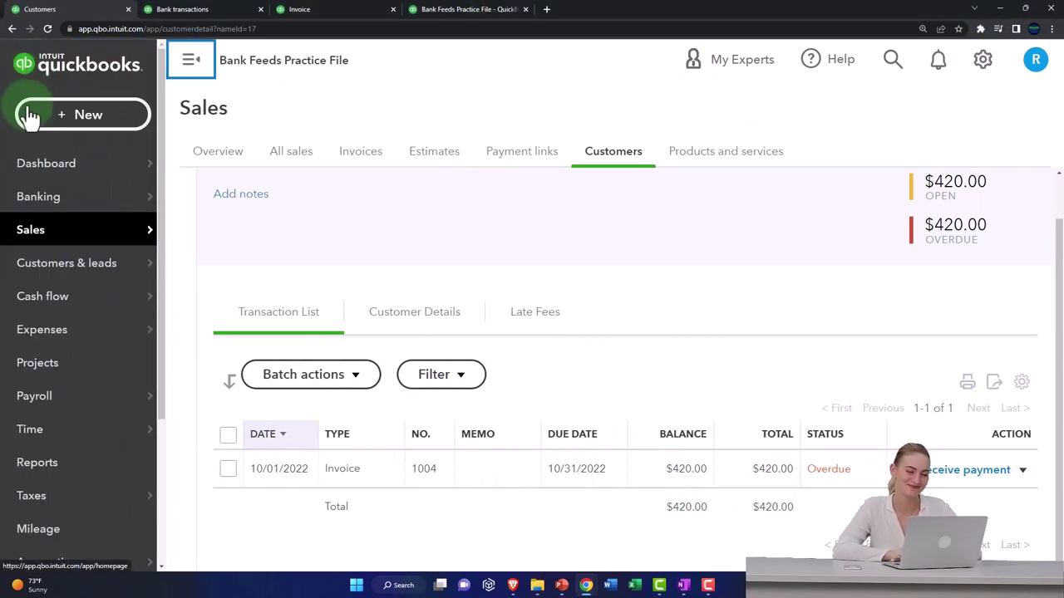
mouse_move(57, 238)
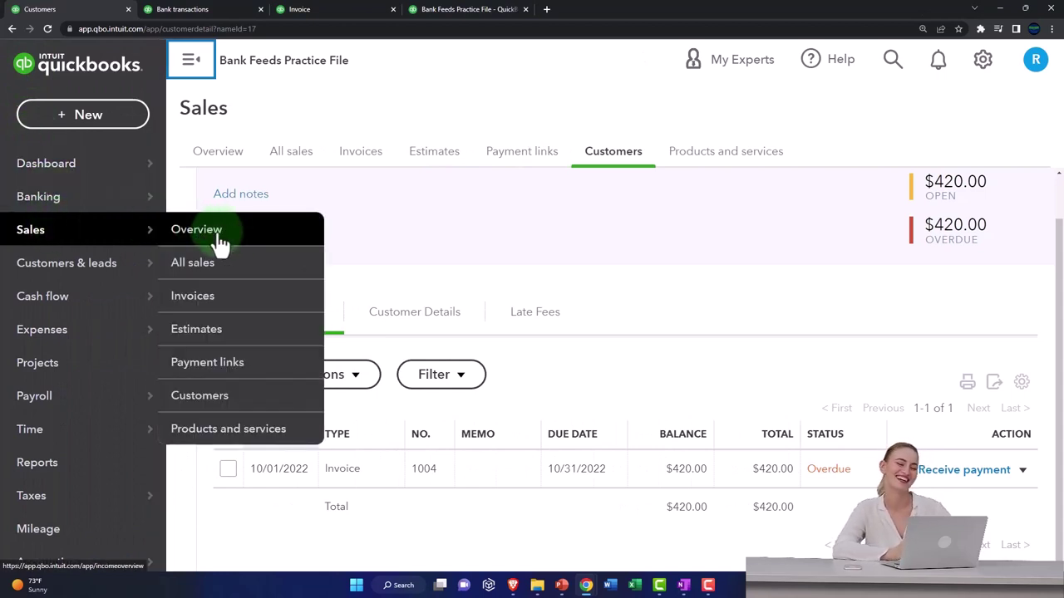
left_click(61, 239)
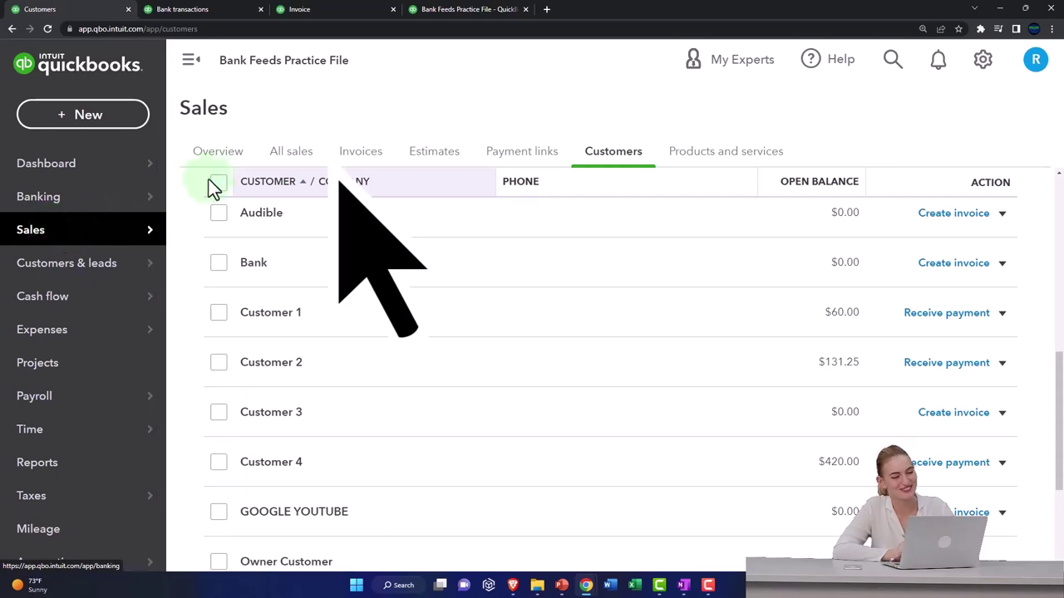
left_click(293, 156)
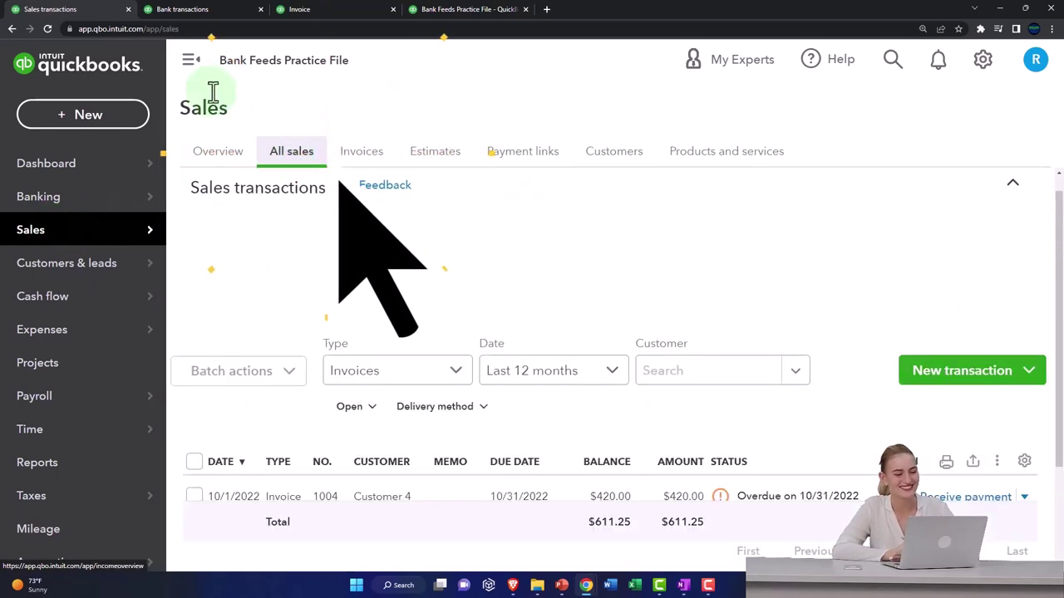
left_click(191, 62)
scroll(161, 328, "down", 3)
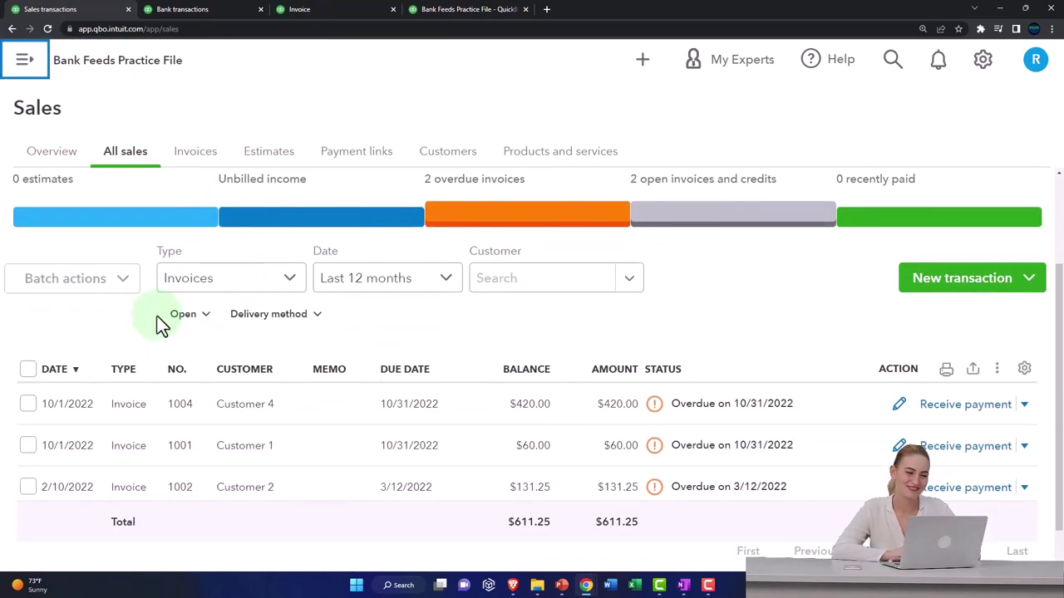
scroll(161, 325, "up", 1)
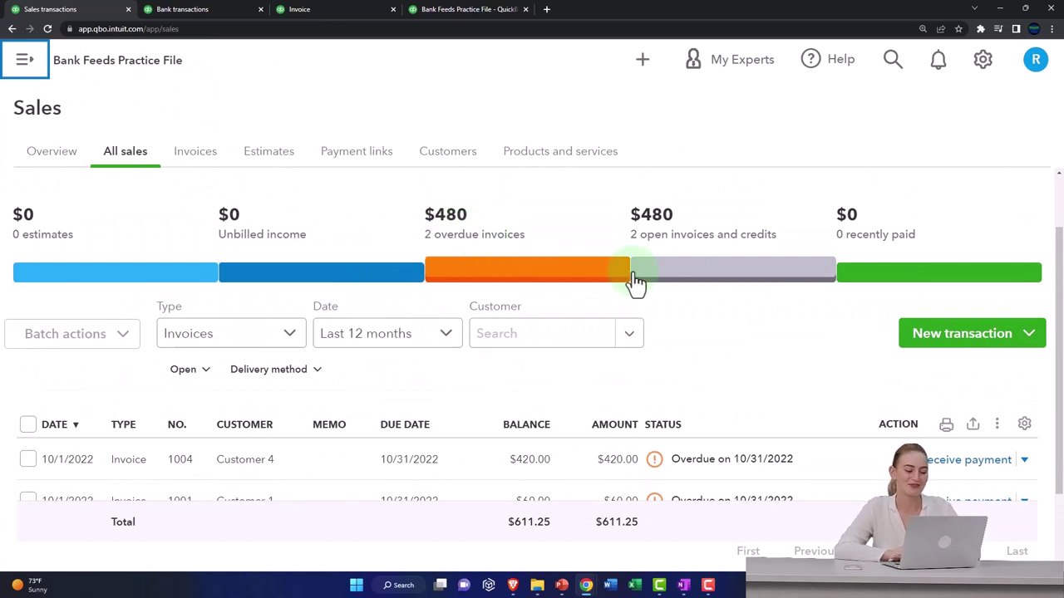
left_click(680, 277)
scroll(677, 279, "down", 3)
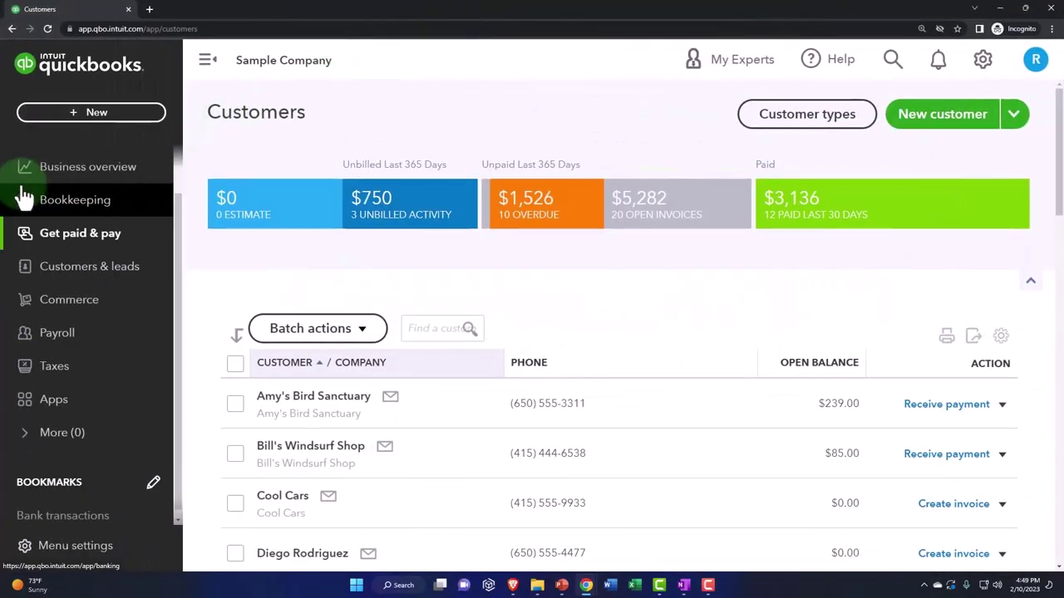
View the sample company's sales transactions for comparison
left_click(25, 200)
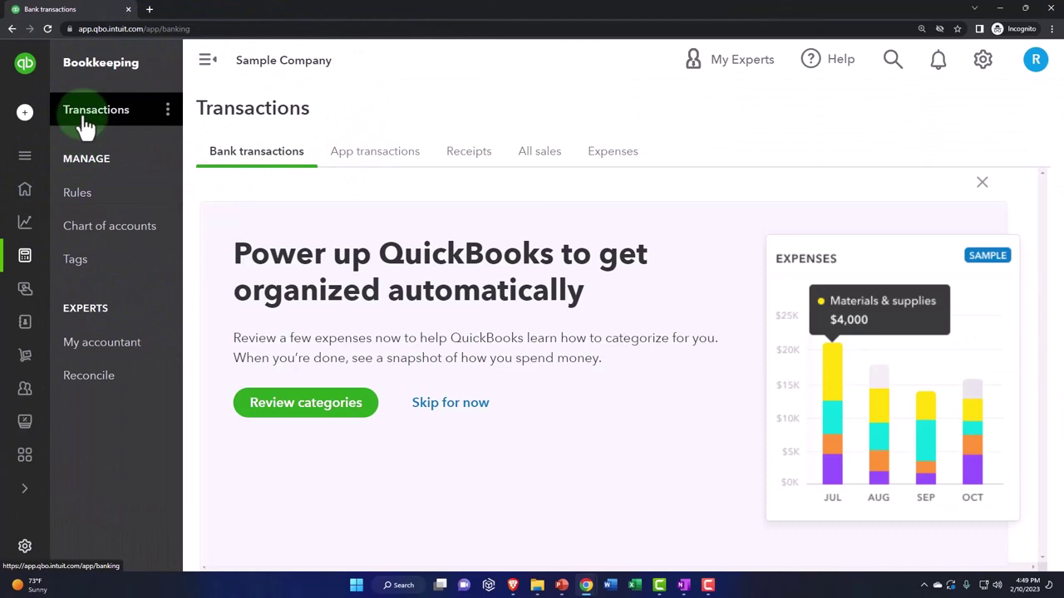
left_click(532, 160)
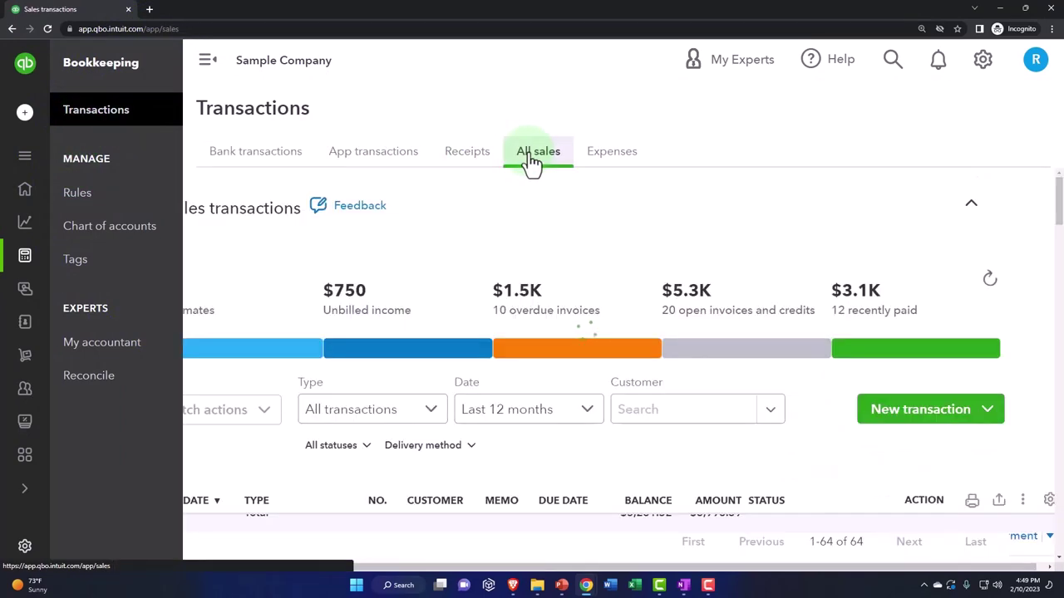
left_click(207, 59)
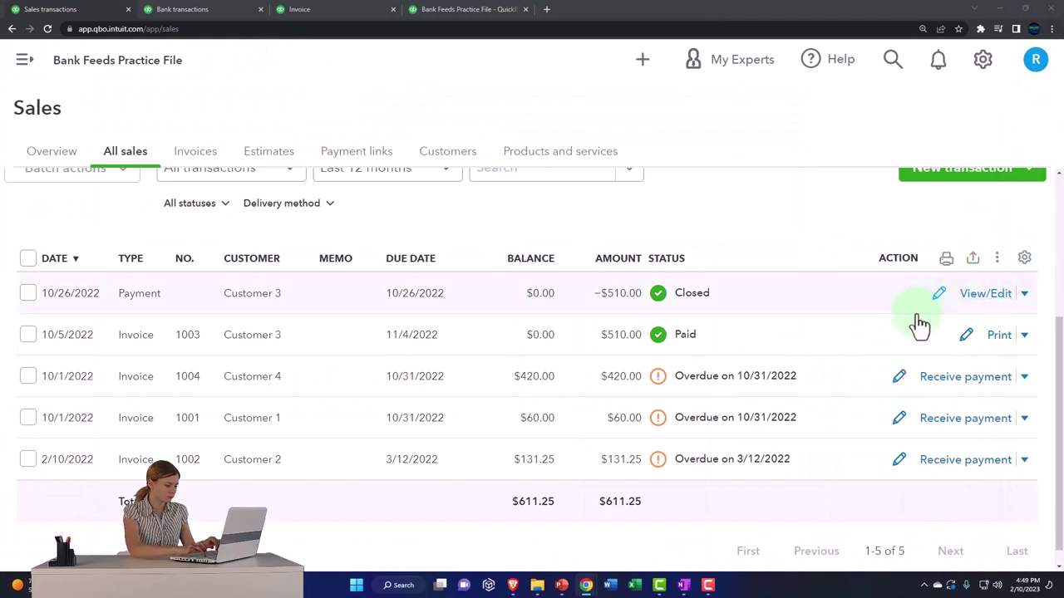
Receive a 420.00 check payment for invoice 1004, dated 10/02/2022, deposited to Checking 2412
left_click(965, 382)
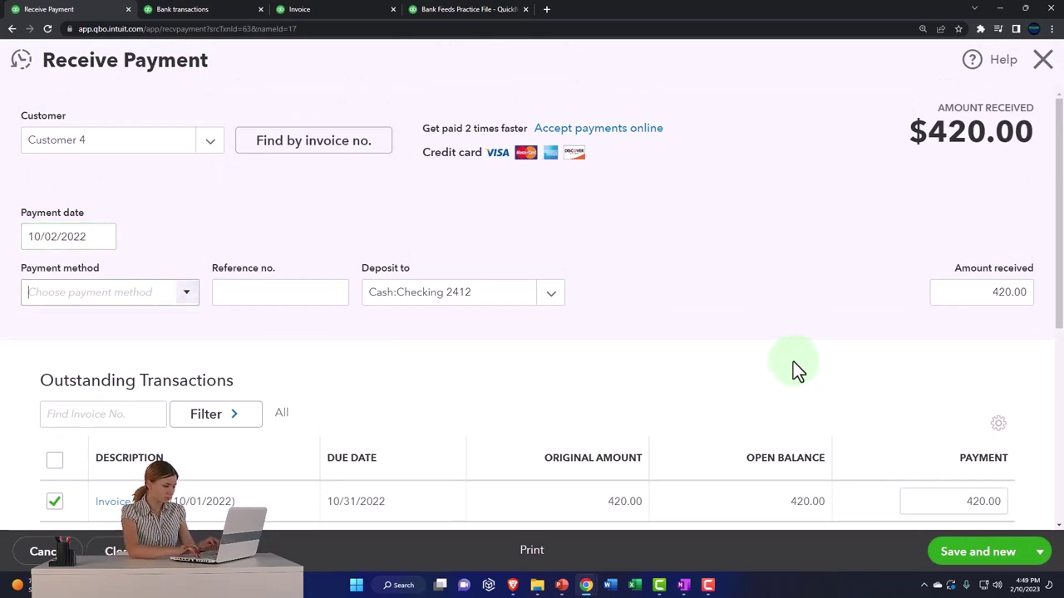
left_click(188, 295)
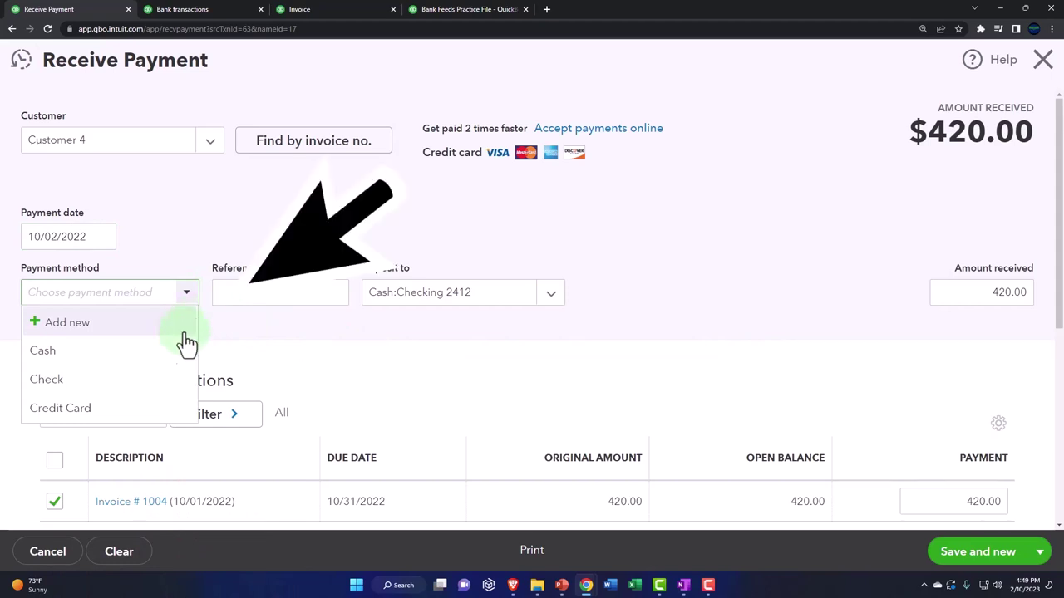
left_click(145, 384)
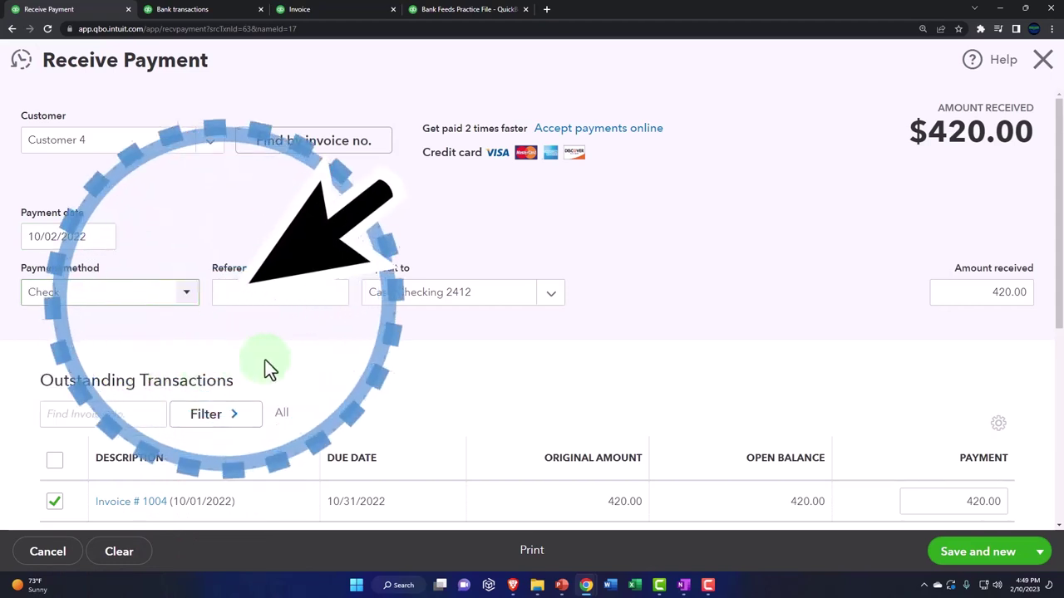
scroll(450, 310, "down", 1)
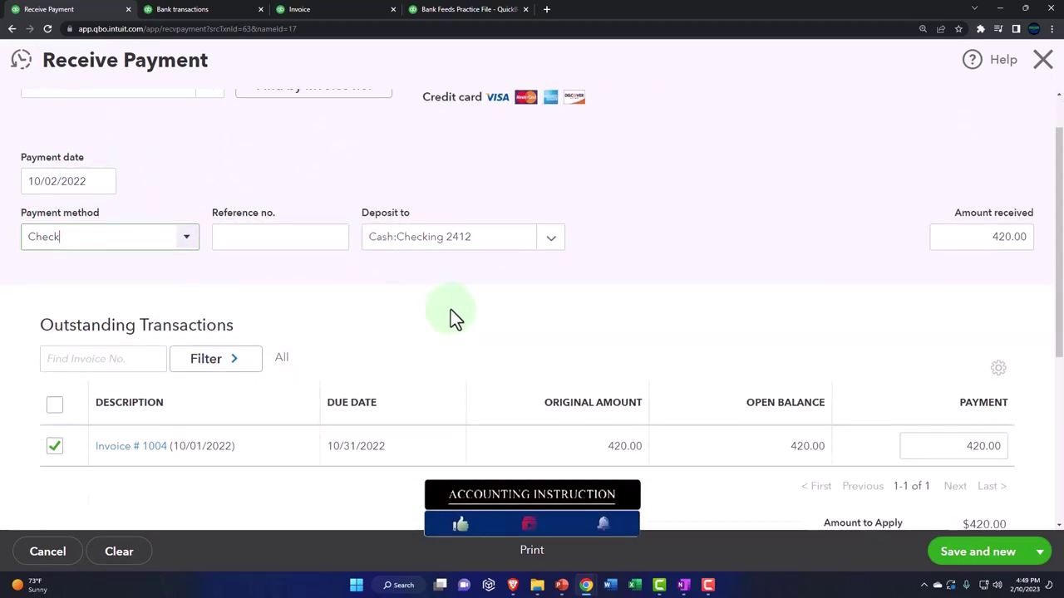
left_click(561, 248)
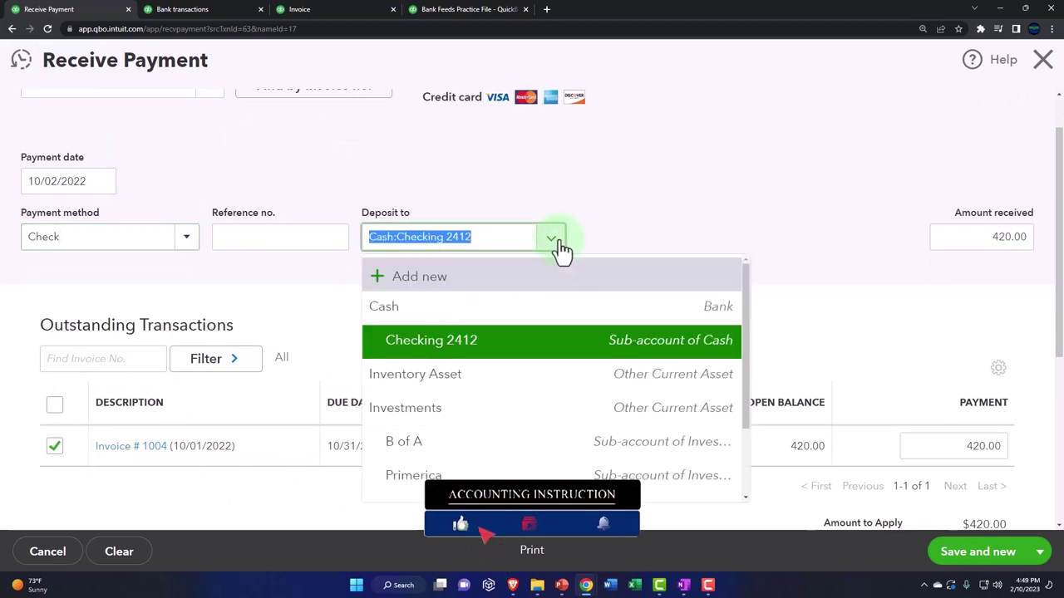
left_click(482, 346)
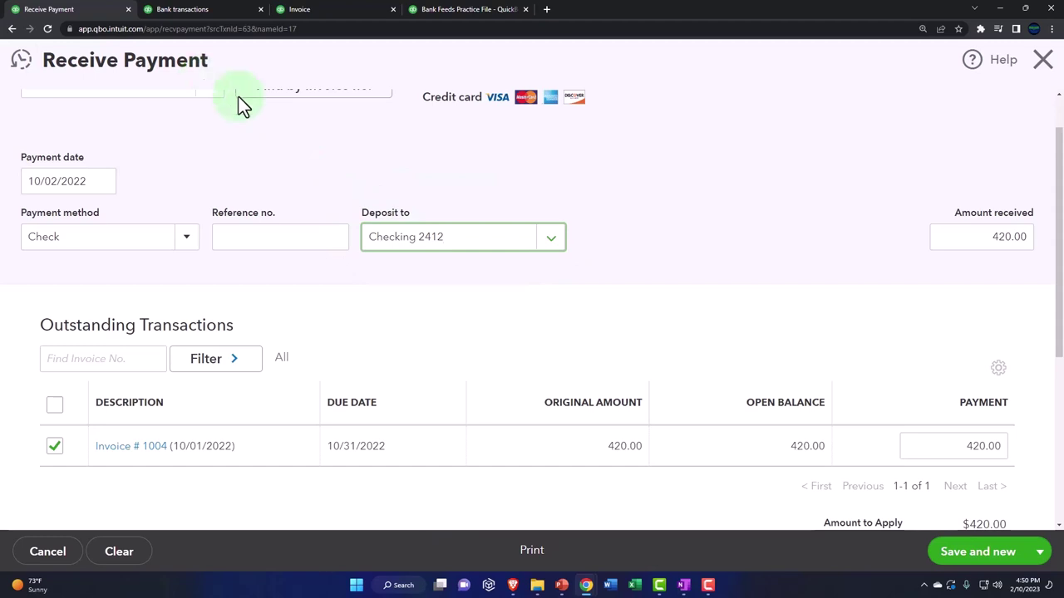
Change the deposit account to Payments to deposit, keeping Check as the payment method
left_click(551, 241)
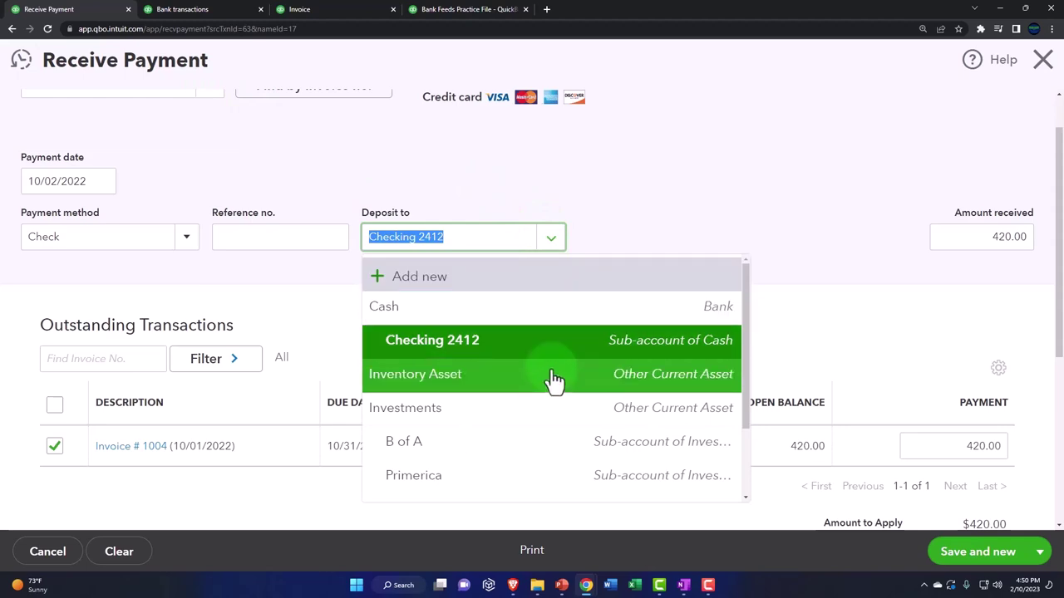
scroll(551, 380, "down", 2)
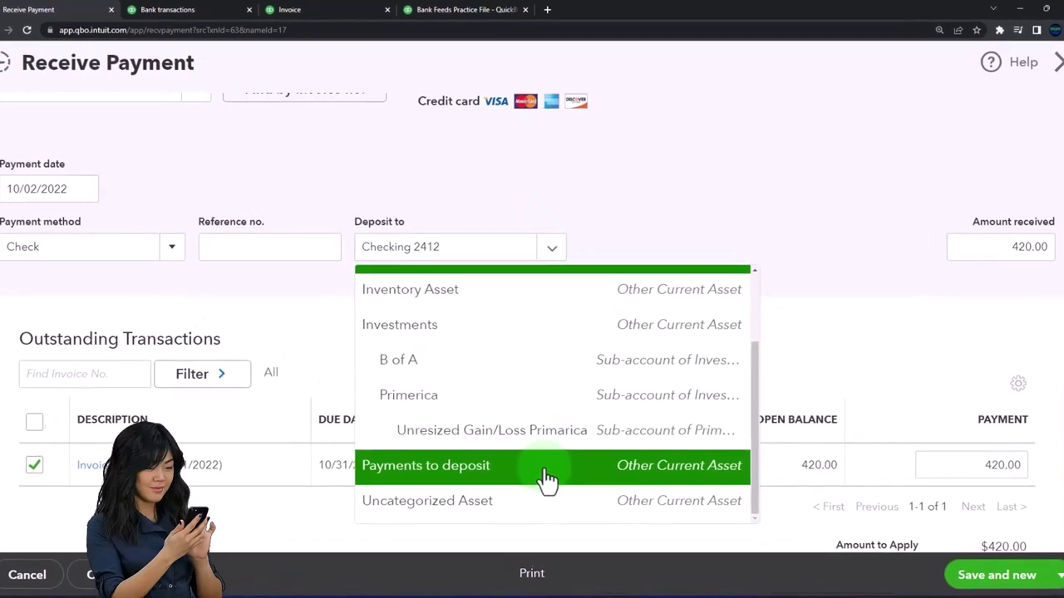
left_click(543, 449)
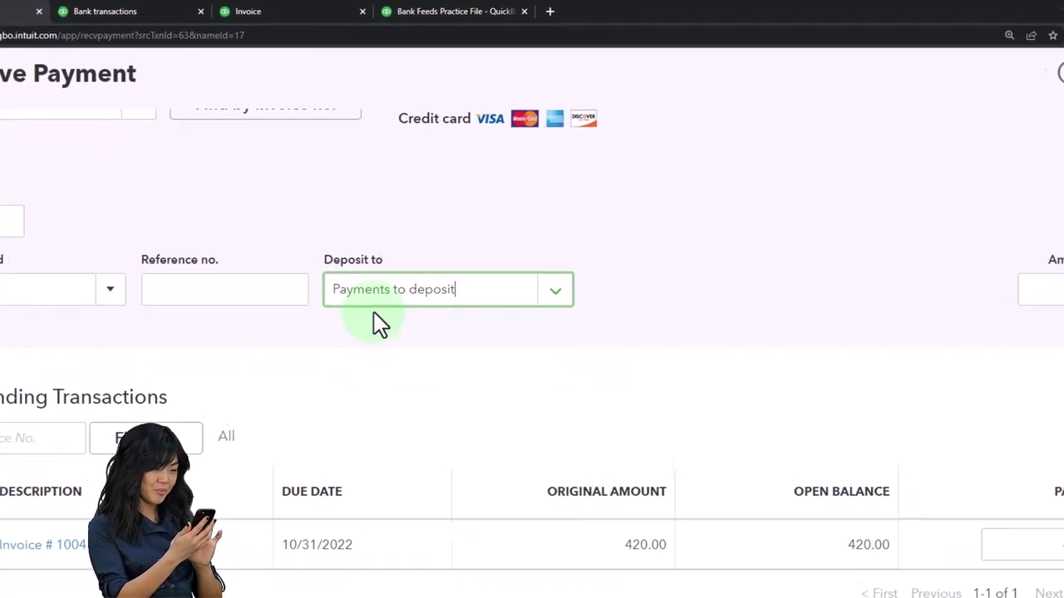
left_click(108, 296)
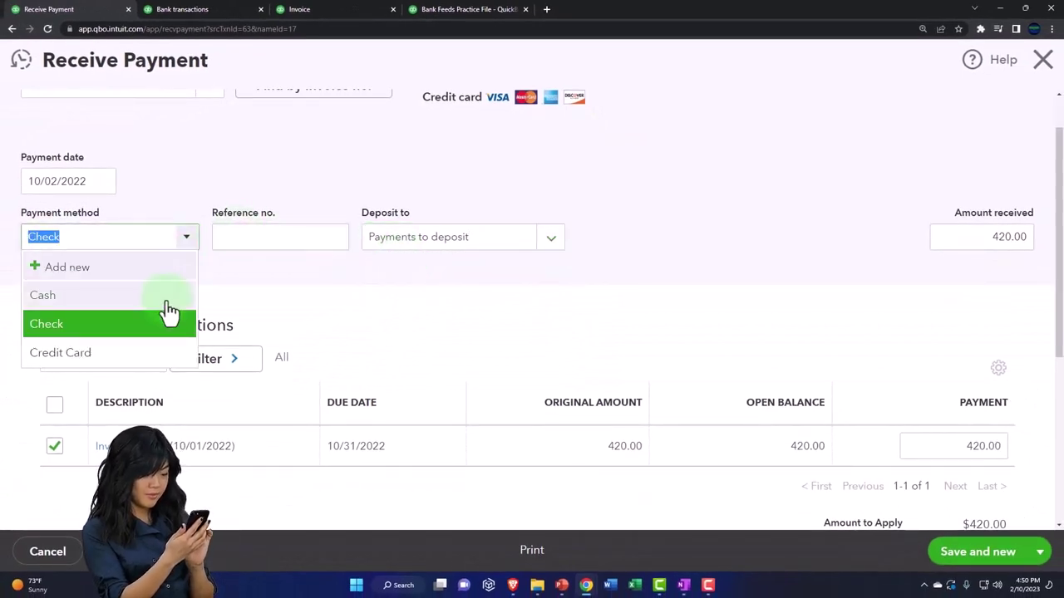
left_click(302, 313)
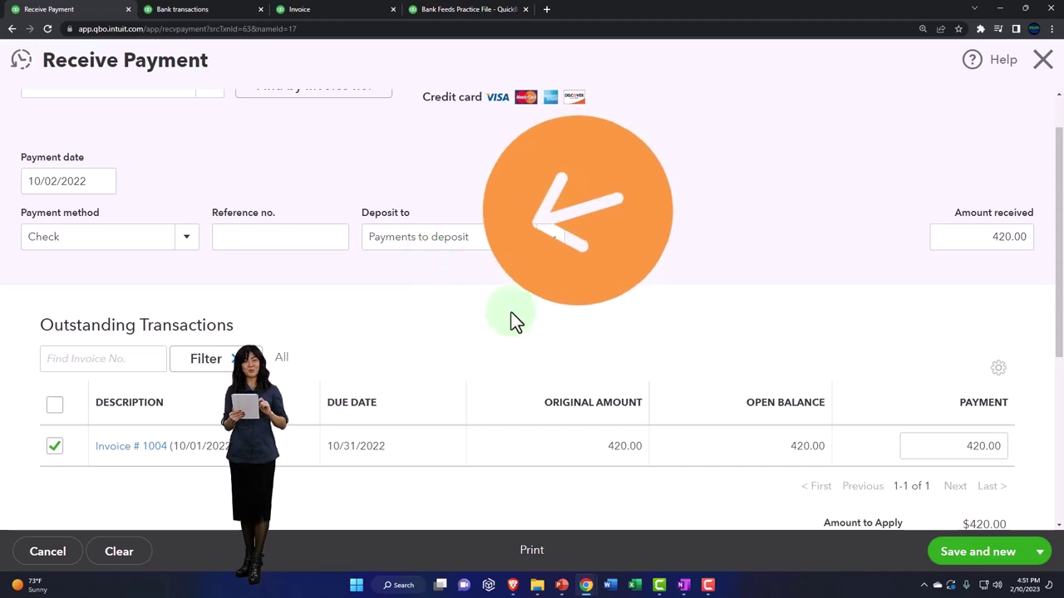
Save the $420.00 payment and rerun the Balance Sheet, showing Accounts Receivable at 191.25
left_click(968, 555)
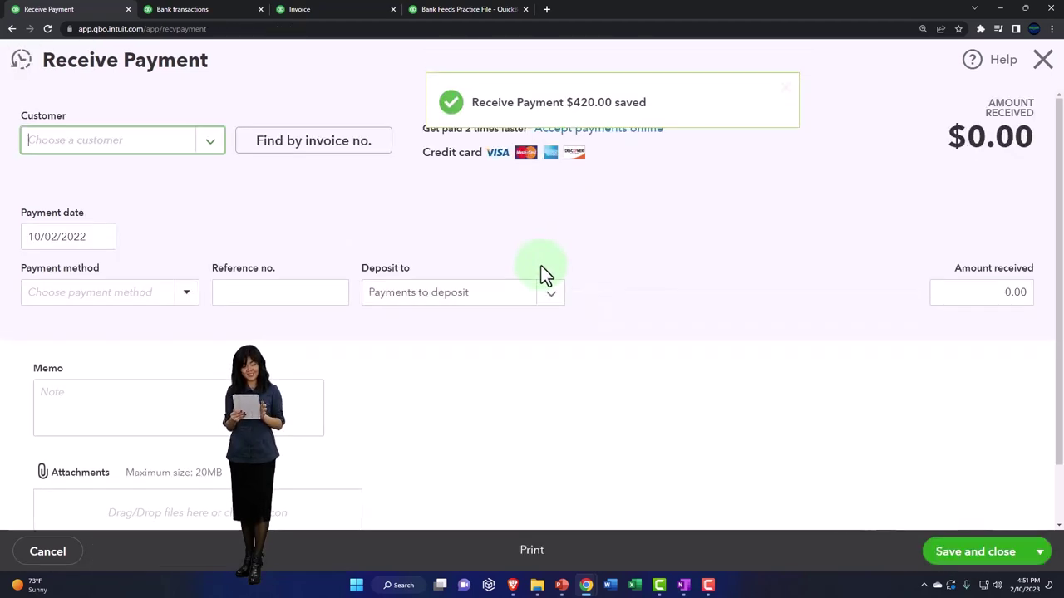
left_click(1042, 60)
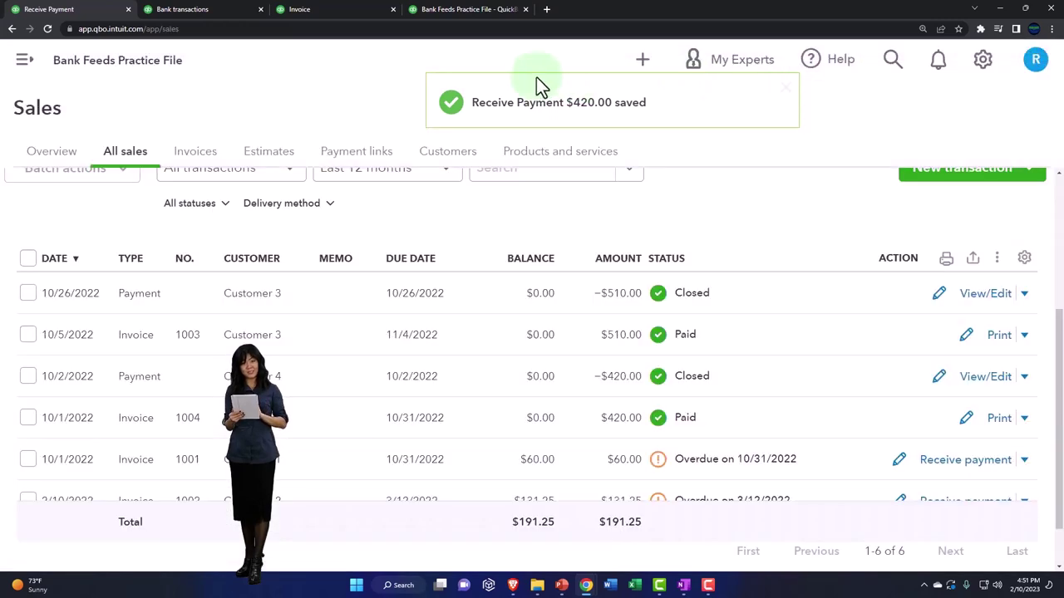
left_click(334, 7)
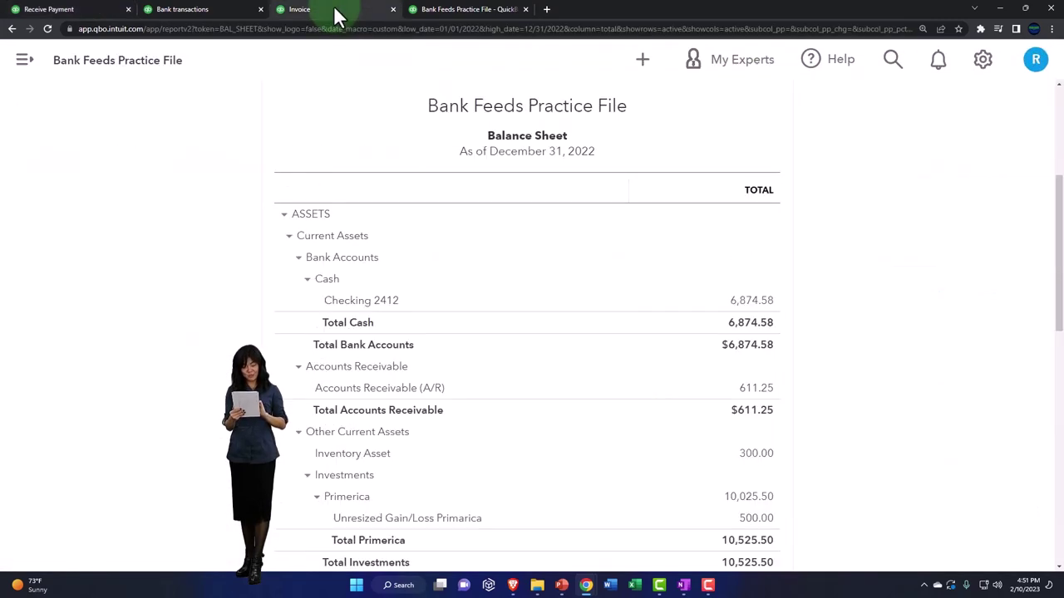
scroll(251, 287, "up", 4)
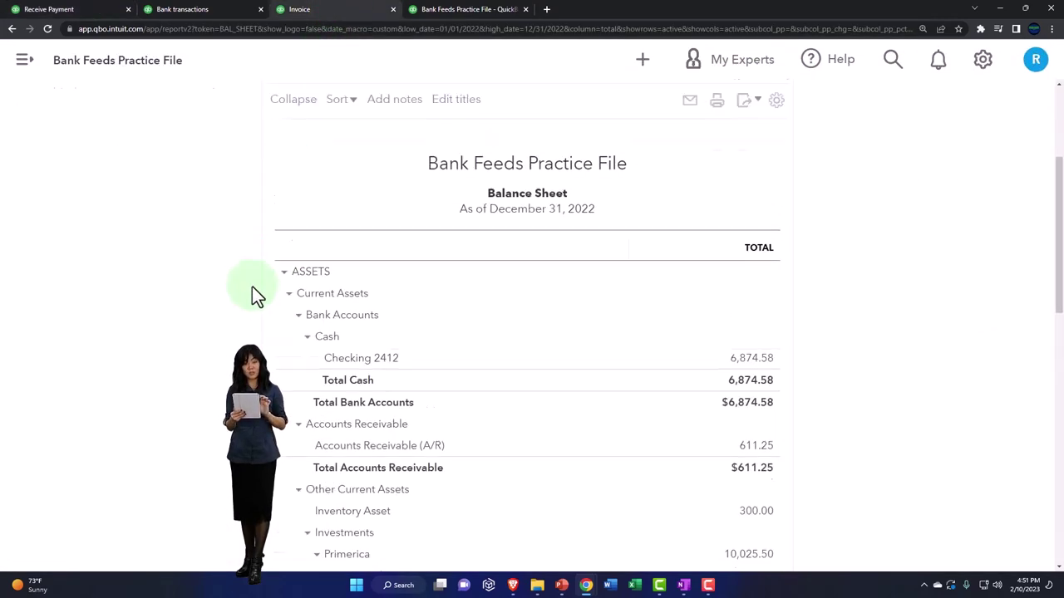
left_click(763, 246)
scroll(795, 308, "down", 3)
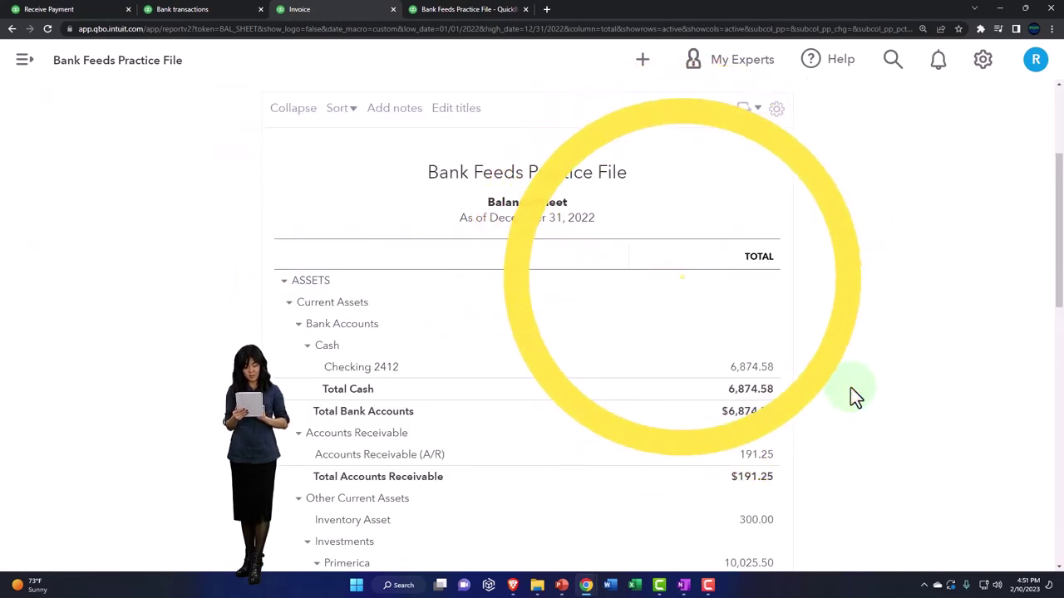
key("ctrl+plus")
scroll(848, 354, "down", 2)
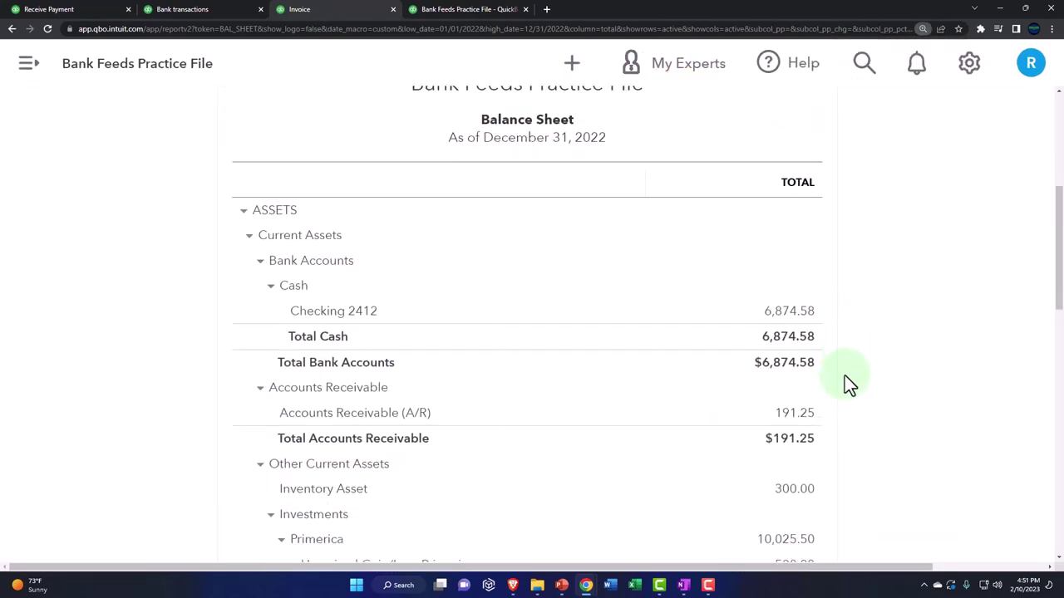
Drill into the Accounts Receivable transactions, then return to the Balance Sheet summary
left_click(793, 420)
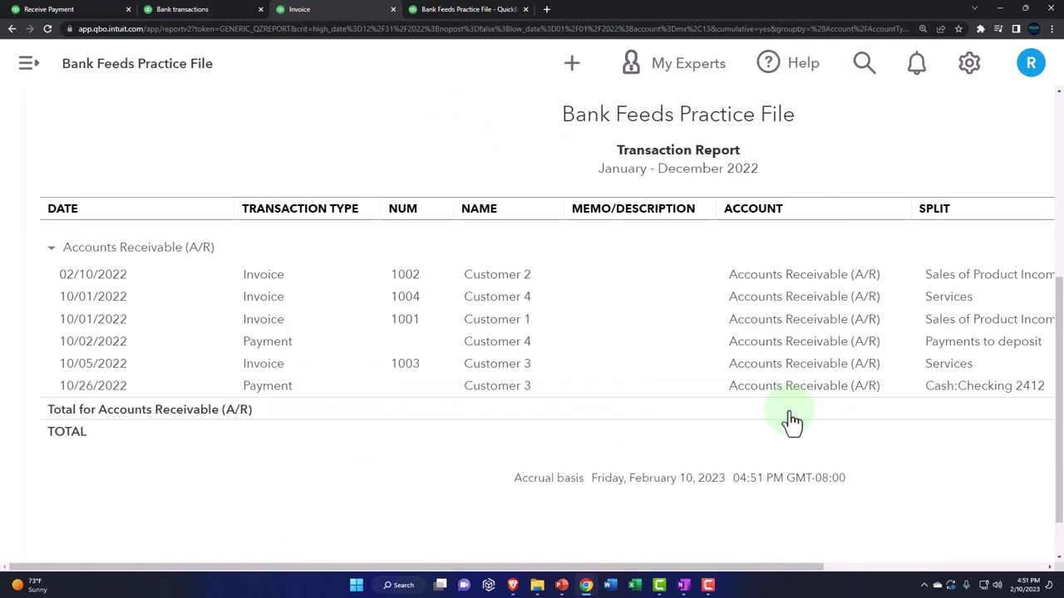
key("ctrl+minus")
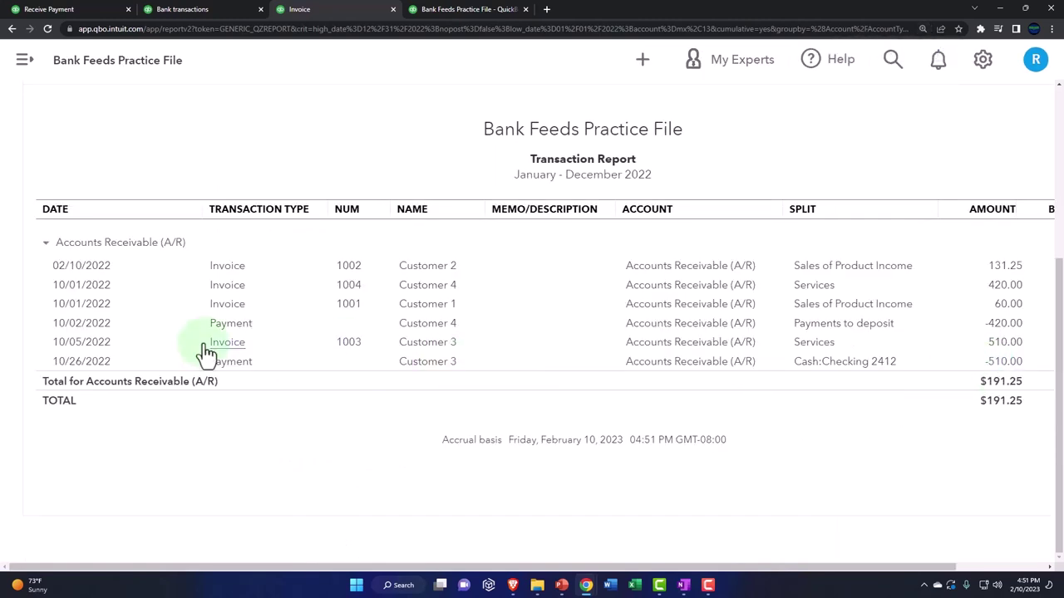
scroll(88, 349, "up", 4)
left_click(85, 103)
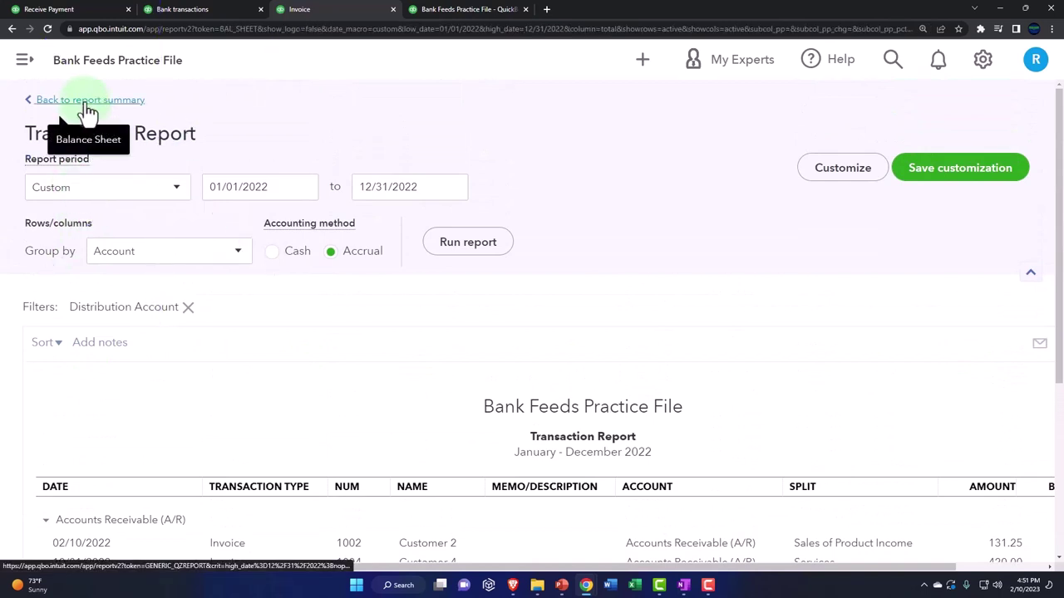
Drill into Payments to deposit to confirm the 420.00, then return to the summary
scroll(141, 306, "down", 2)
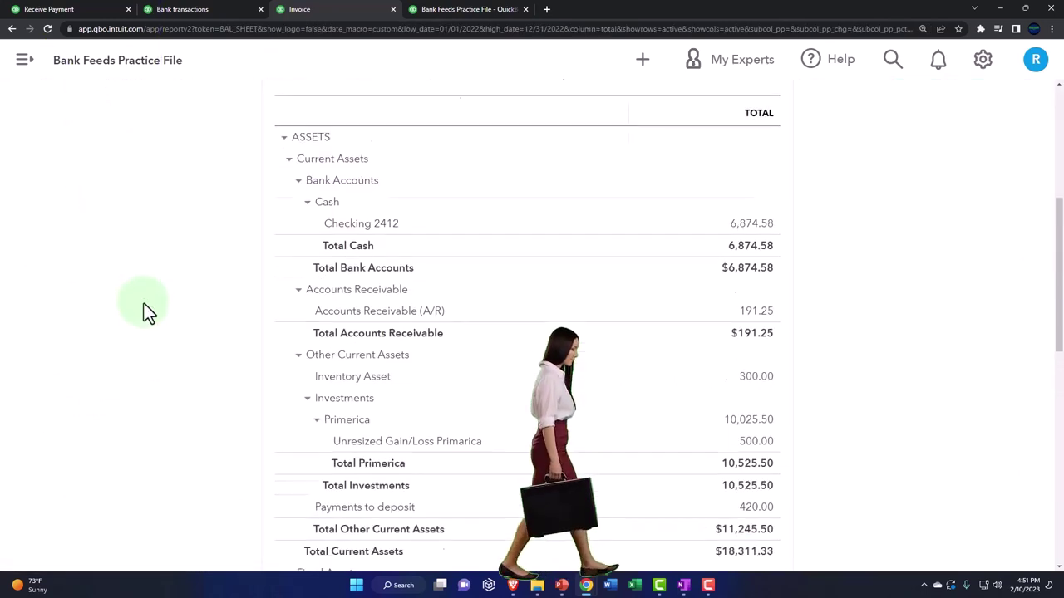
scroll(143, 308, "down", 2)
scroll(416, 374, "down", 1)
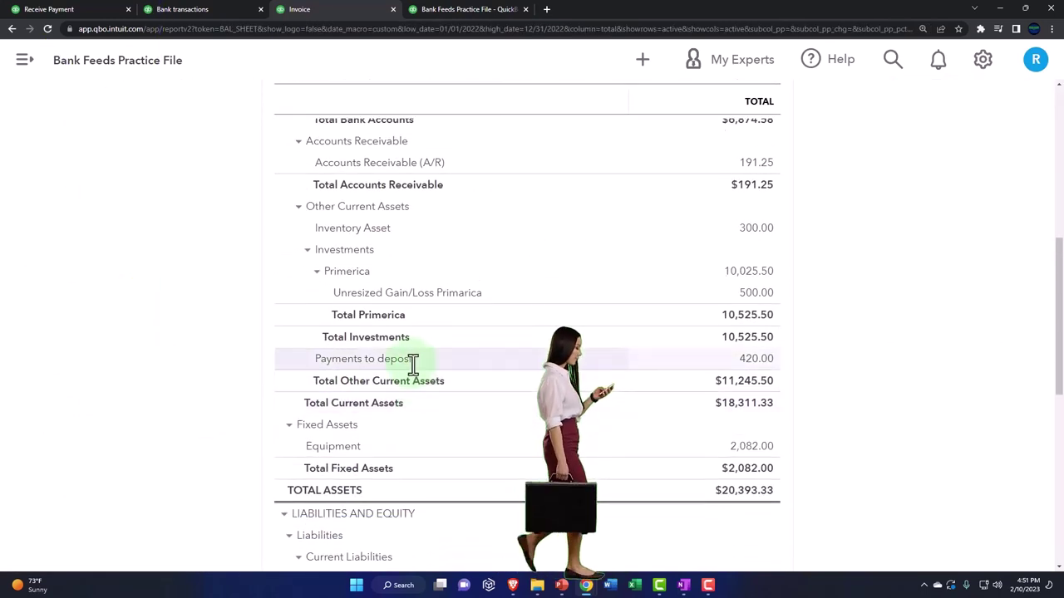
left_click(758, 361)
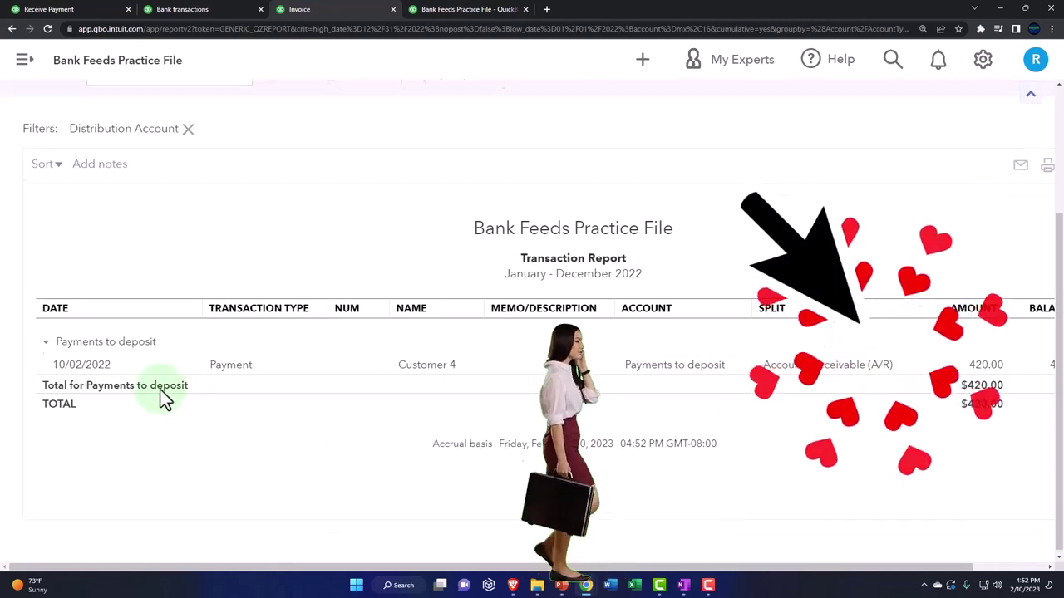
scroll(125, 291, "up", 3)
left_click(84, 108)
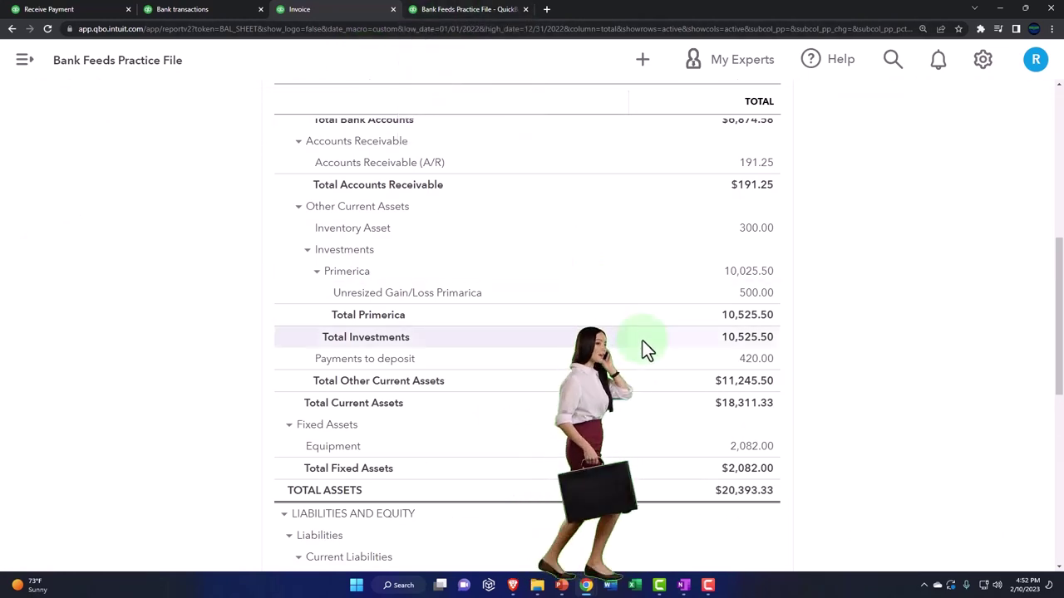
Start a new bank deposit from the + menu, then bring the OneNote notes forward
scroll(653, 332, "up", 1)
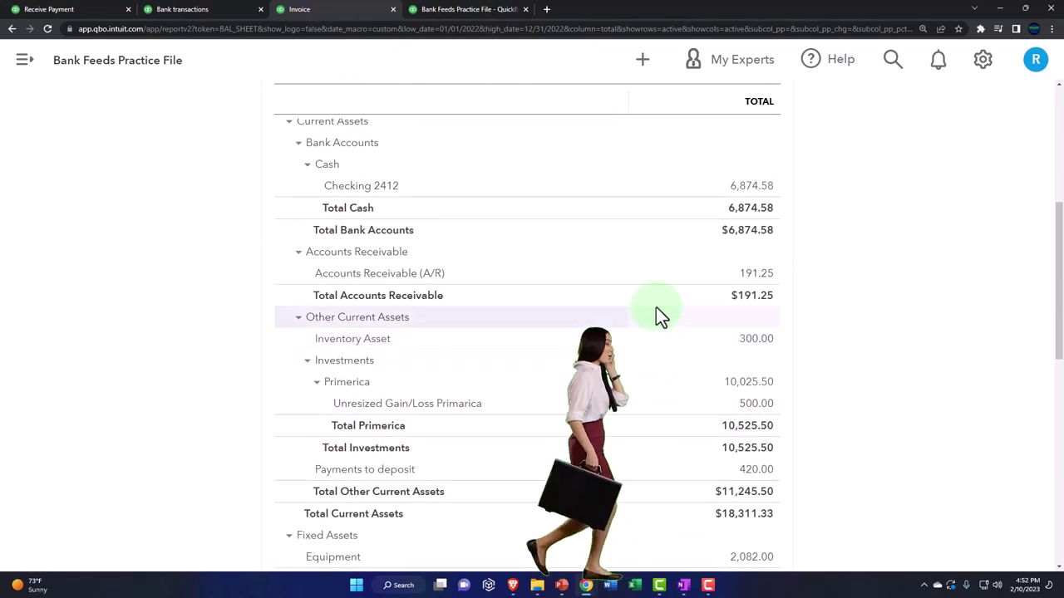
left_click(644, 65)
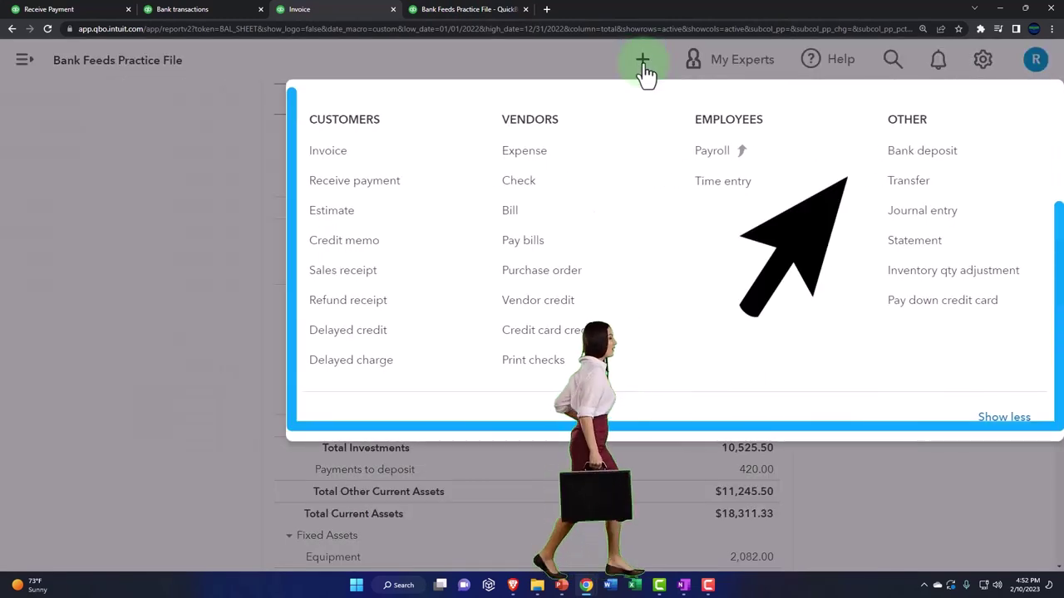
left_click(922, 152)
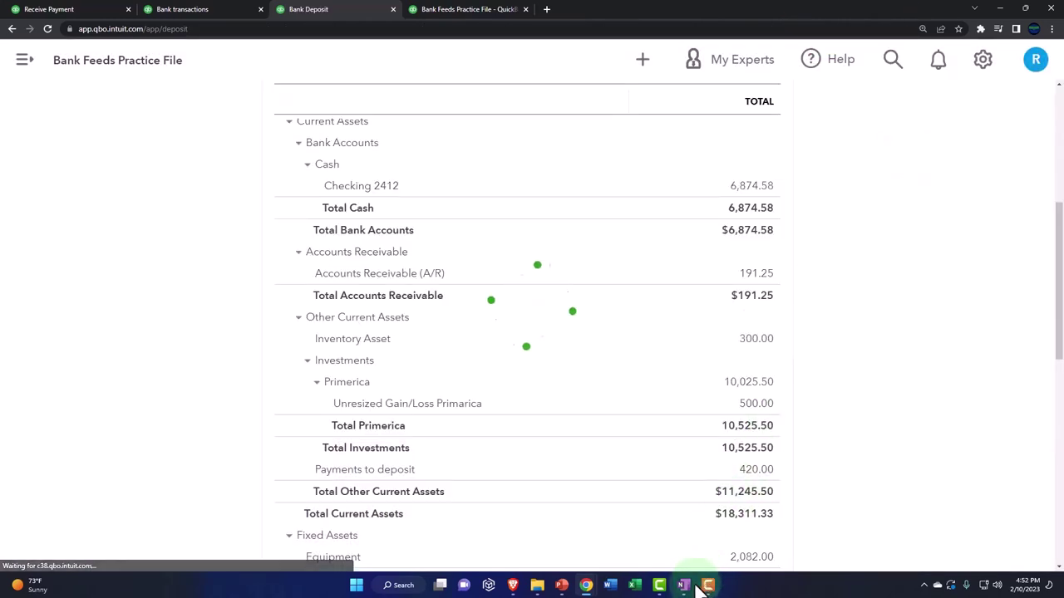
left_click(683, 585)
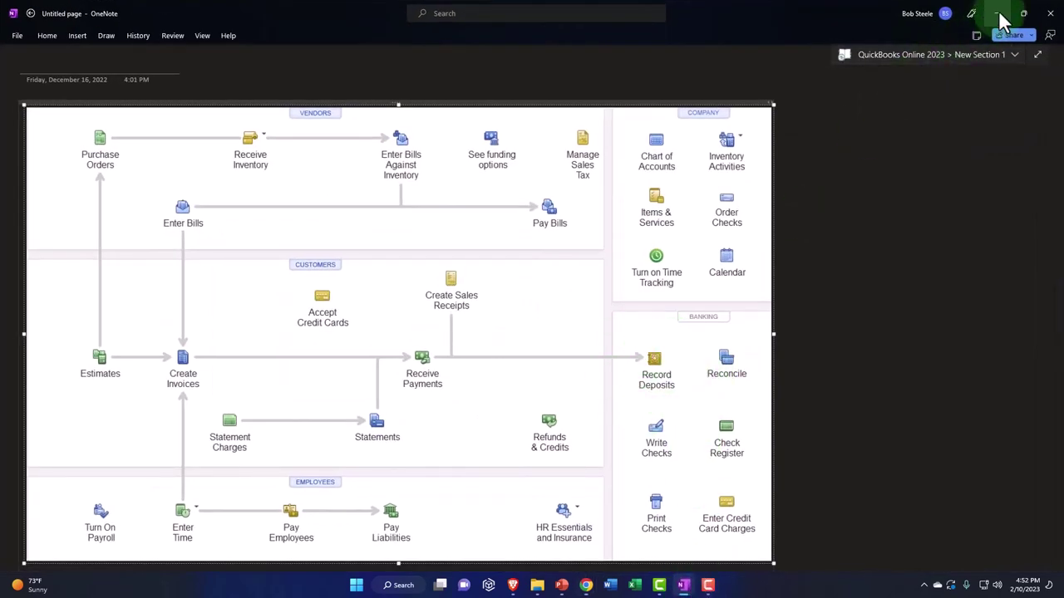
Minimize OneNote to reveal the Bank Deposit form for Checking 2412
left_click(1000, 14)
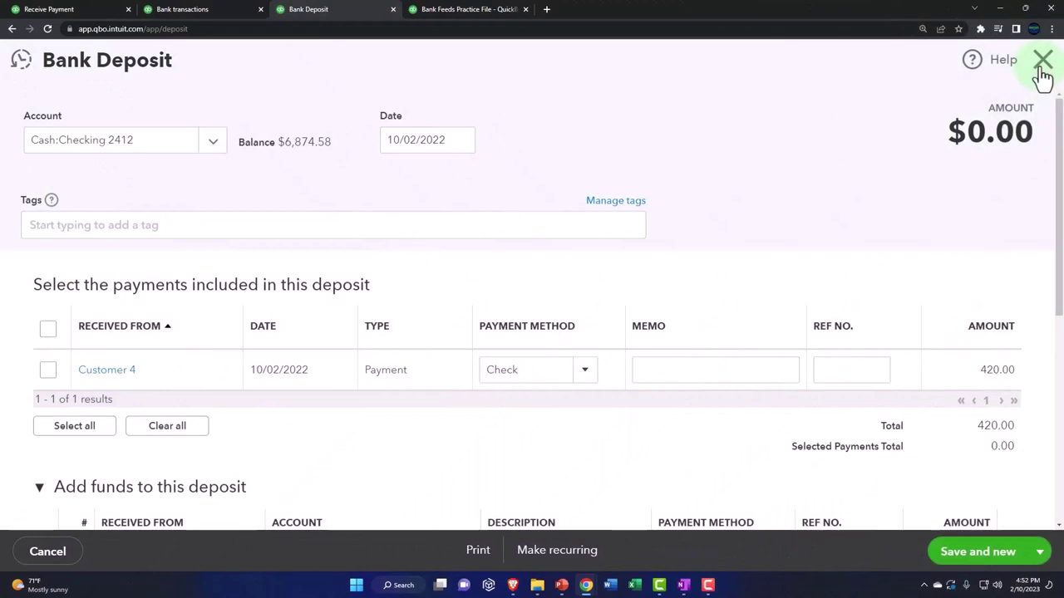
Dismiss the account profile panel and switch back to the Balance Sheet report tab
left_click(1043, 71)
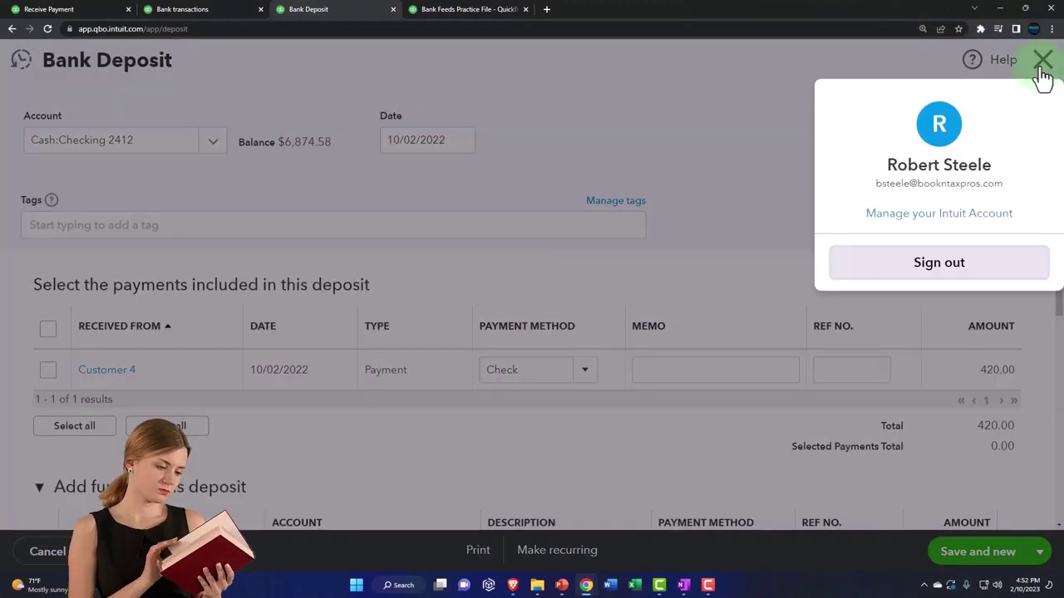
left_click(727, 117)
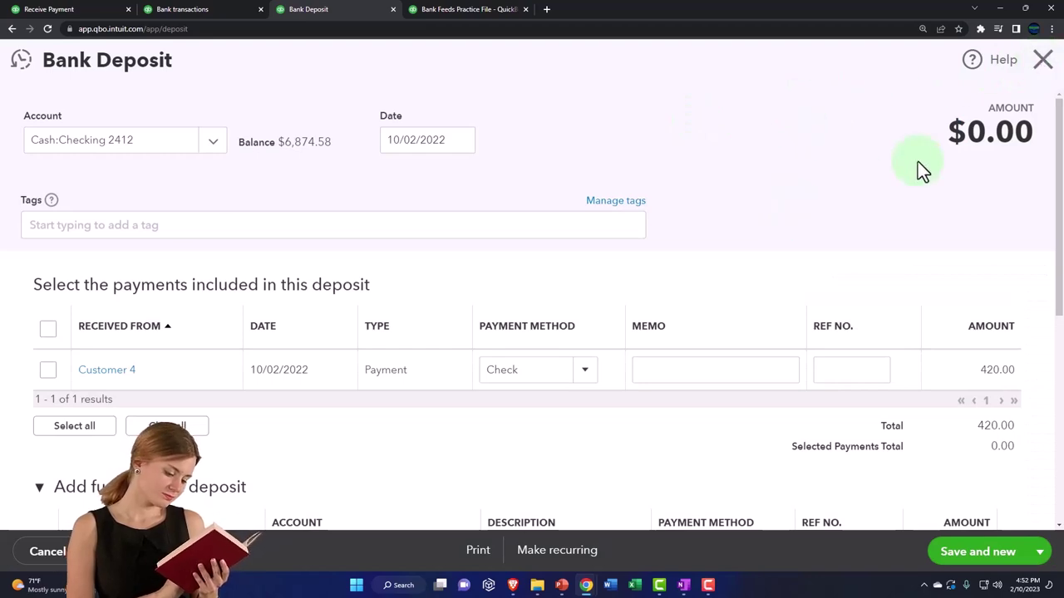
left_click(1035, 69)
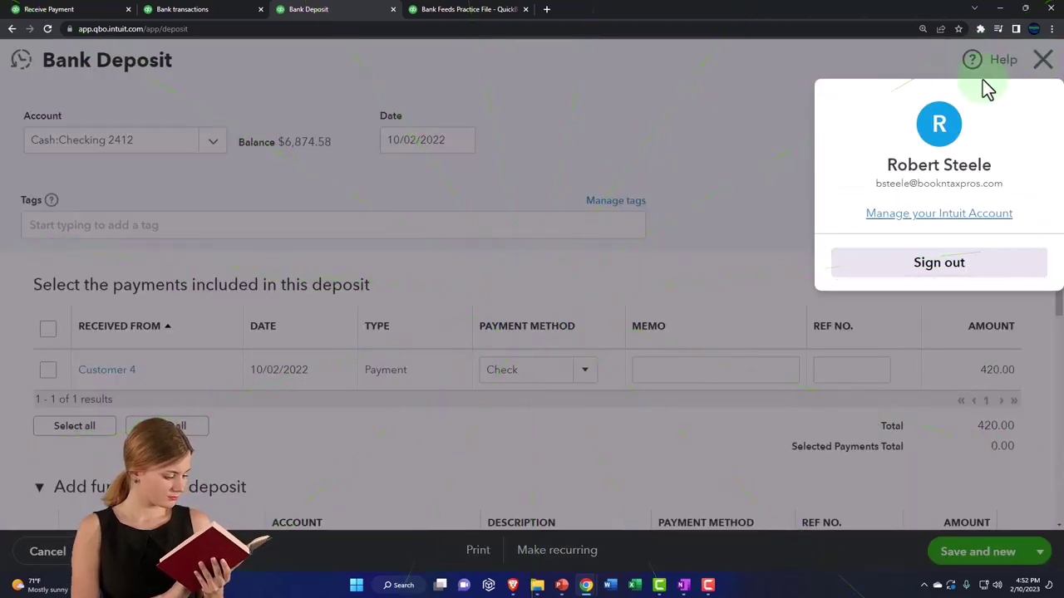
left_click(702, 132)
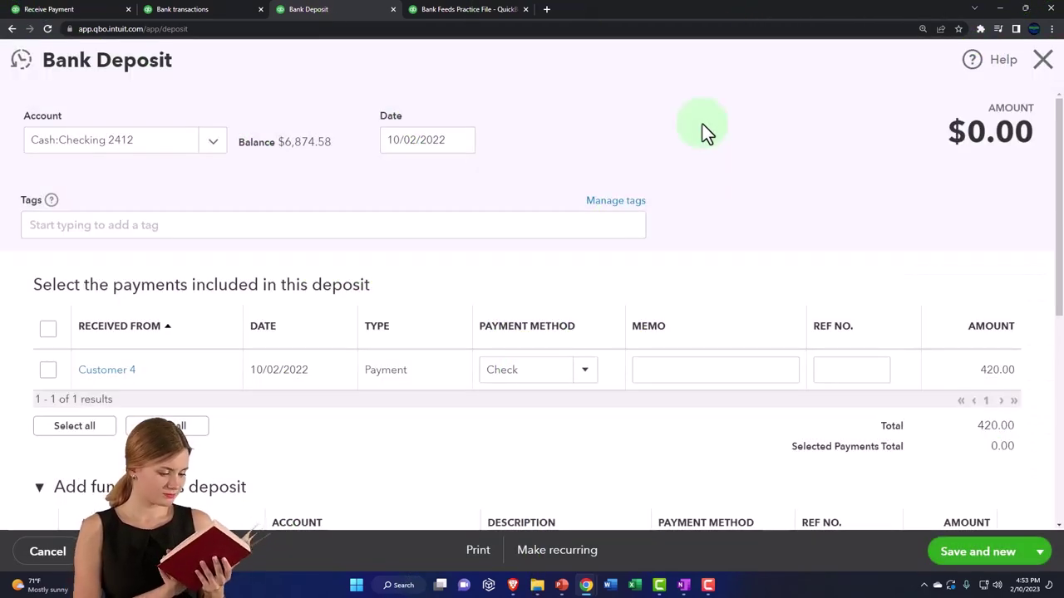
key("ctrl+Tab")
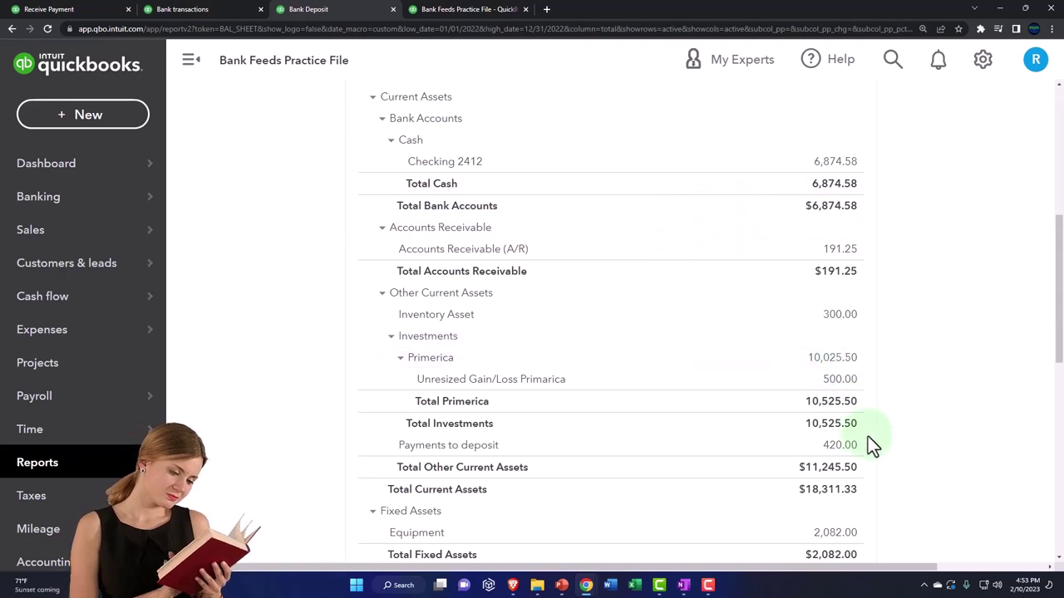
scroll(857, 457, "down", 1)
scroll(857, 200, "up", 2)
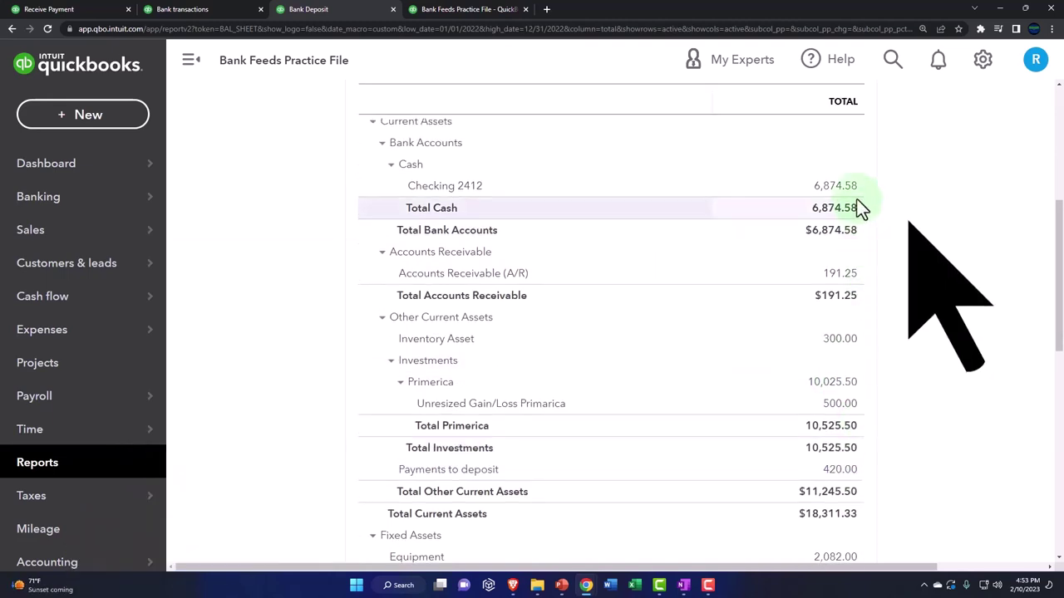